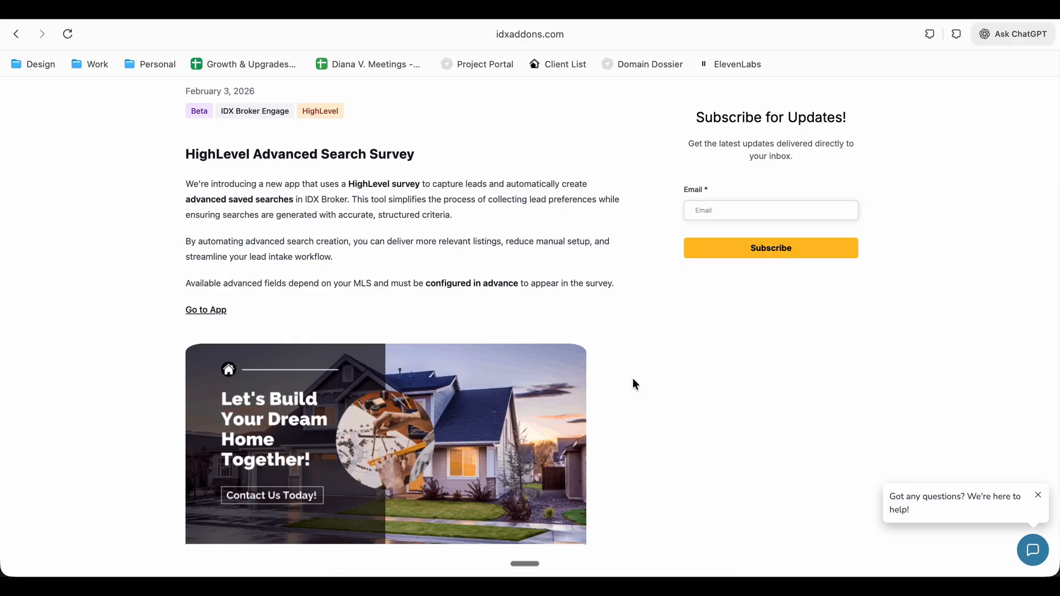
Examine the HighLevel Advanced Search Survey announcement and the app's setup page and tutorial
{"action": "scroll", "coordinate": [633, 380], "scroll_direction": "up", "scroll_amount": 7}
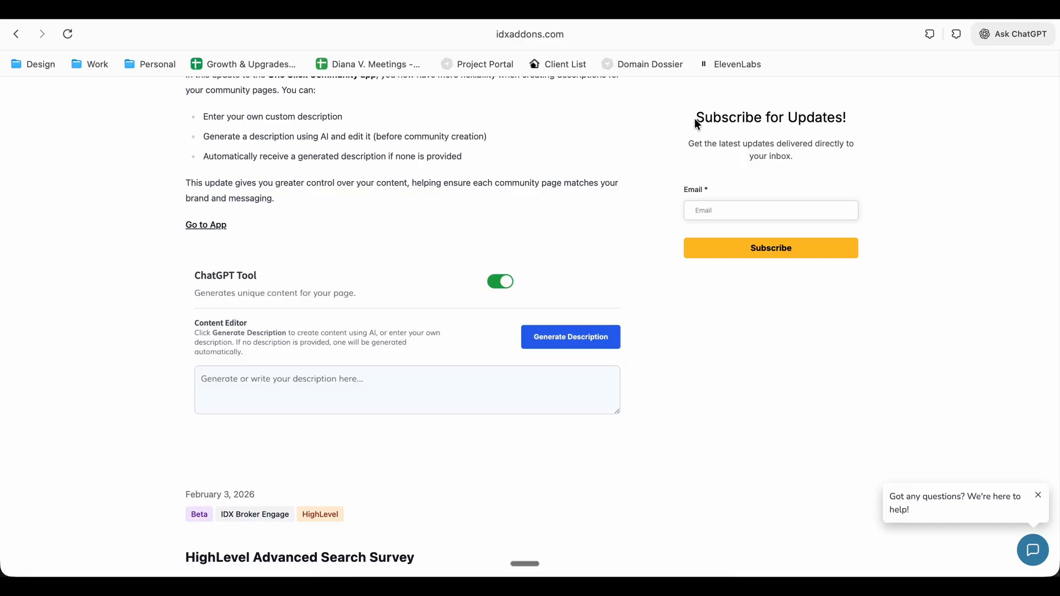
{"action": "scroll", "coordinate": [613, 374], "scroll_direction": "down", "scroll_amount": 7}
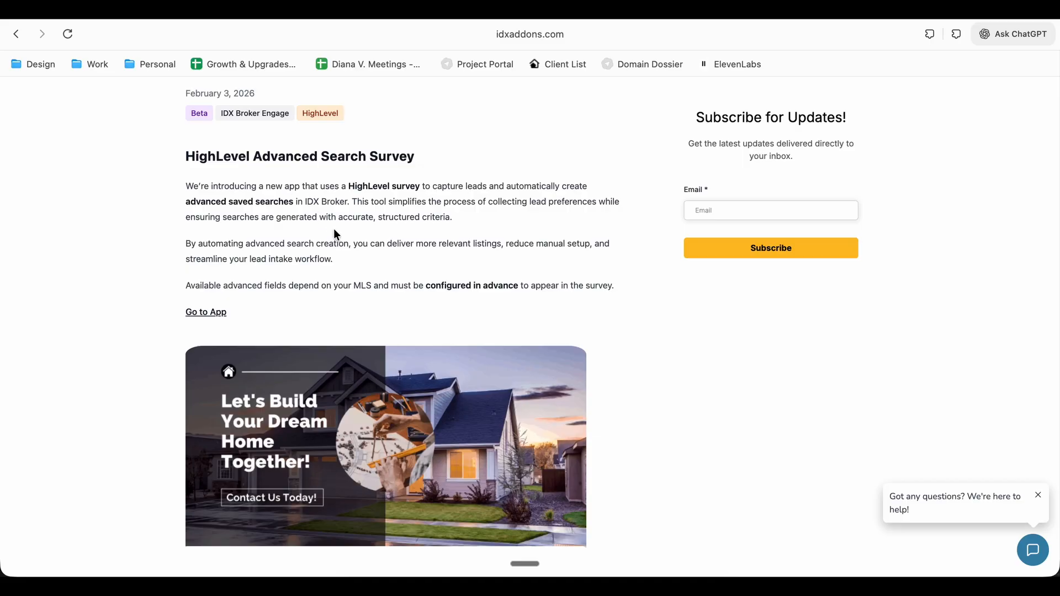
{"action": "scroll", "coordinate": [327, 283], "scroll_direction": "down", "scroll_amount": 1}
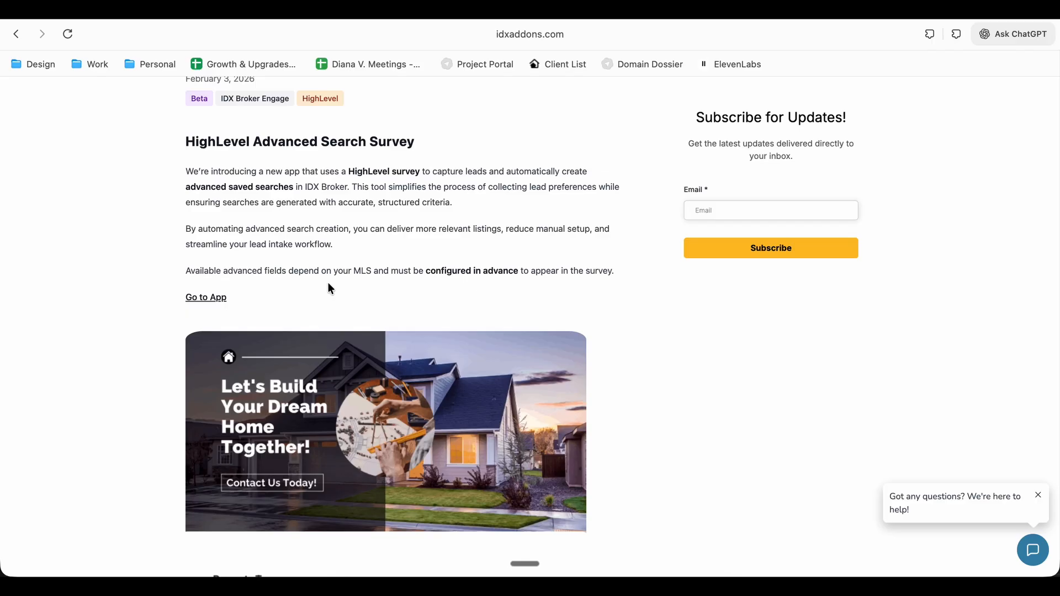
{"action": "scroll", "coordinate": [329, 288], "scroll_direction": "down", "scroll_amount": 3}
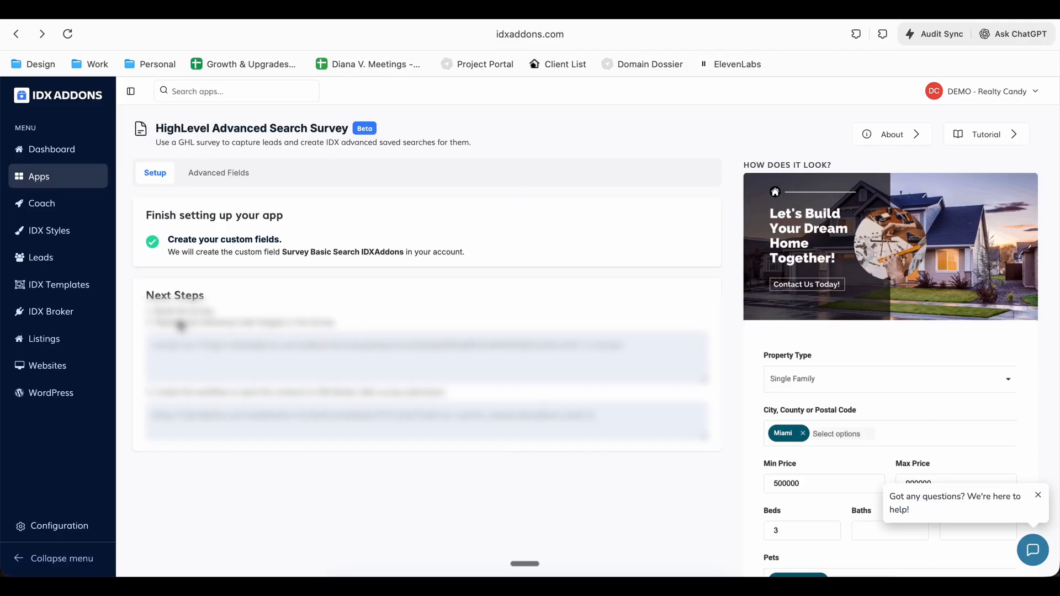
{"action": "left_click", "coordinate": [75, 559]}
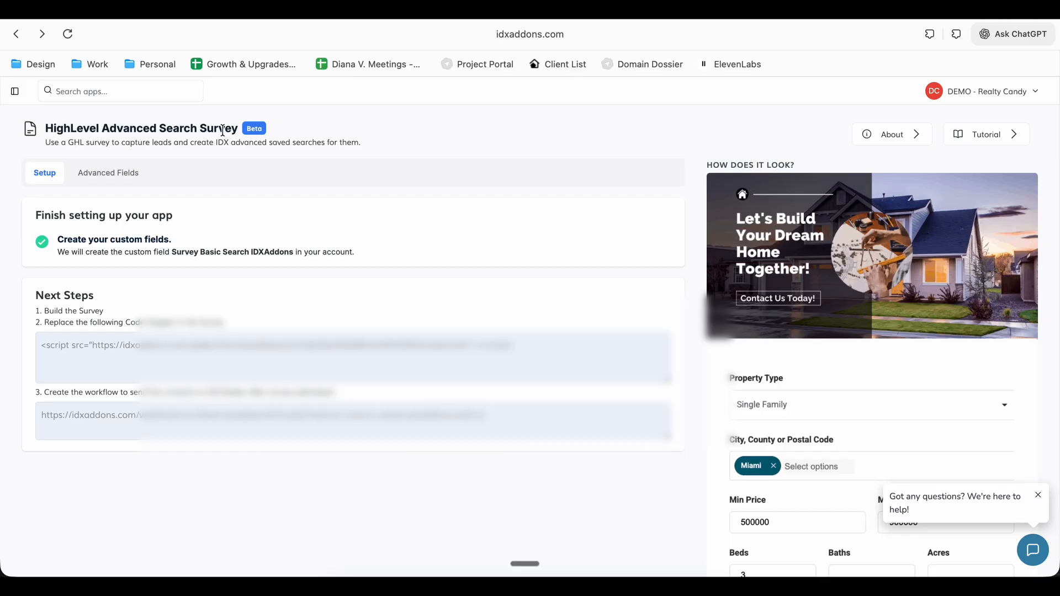
{"action": "left_click", "coordinate": [987, 142]}
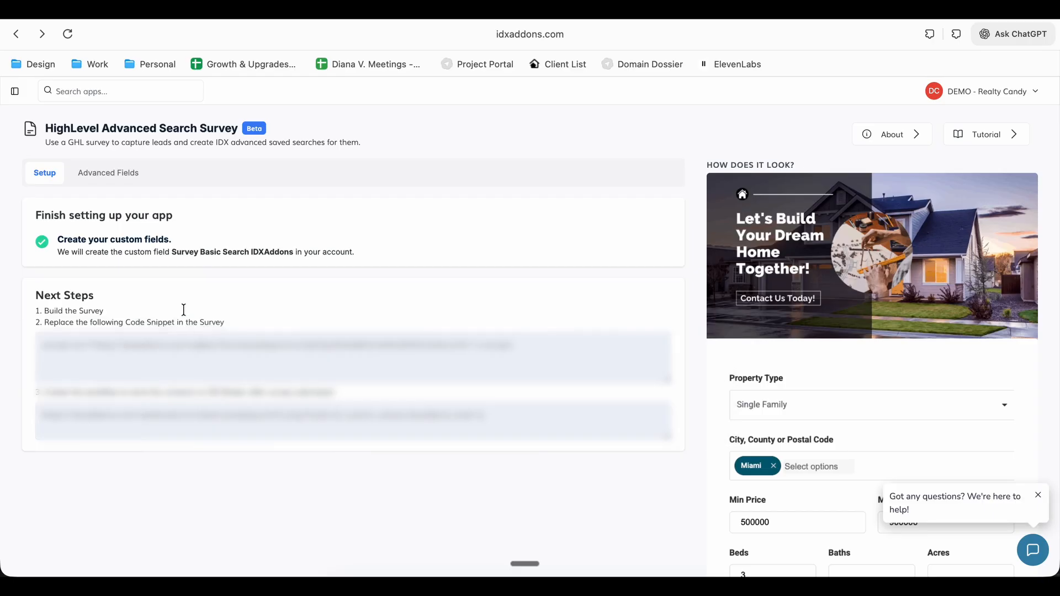
Load the survey app's available advanced fields for Demo MLS and the Condo\Town Home property type
{"action": "left_click", "coordinate": [111, 171]}
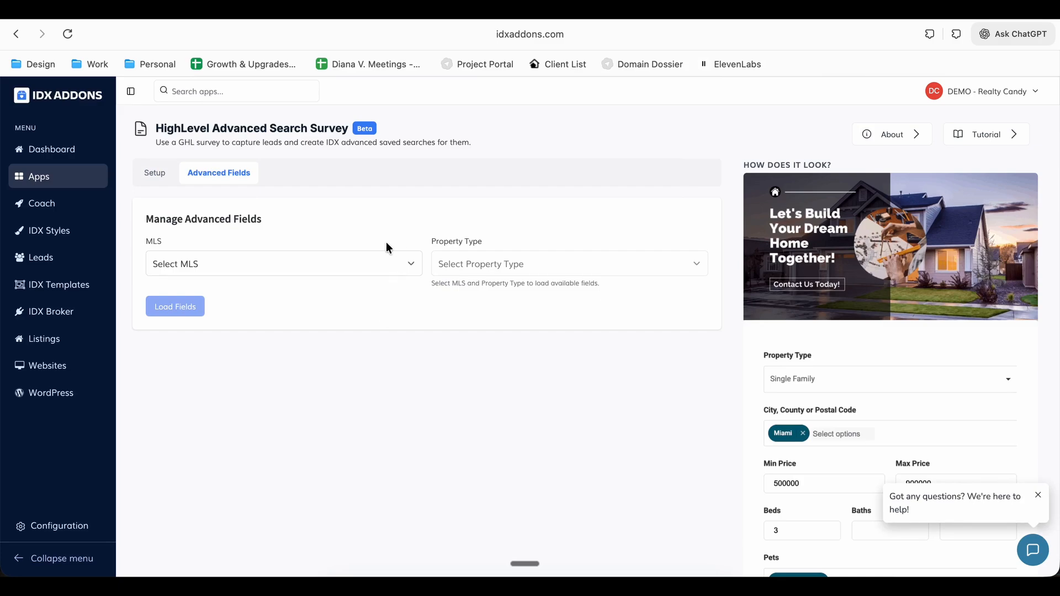
{"action": "left_click", "coordinate": [375, 262]}
{"action": "left_click", "coordinate": [332, 304]}
{"action": "left_click", "coordinate": [519, 266]}
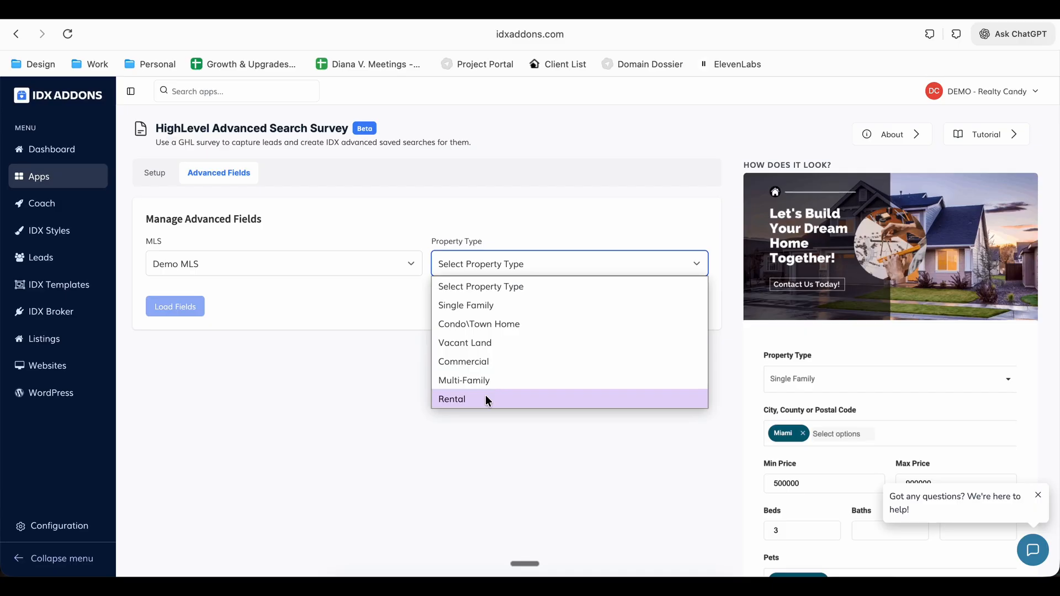
{"action": "left_click", "coordinate": [508, 324]}
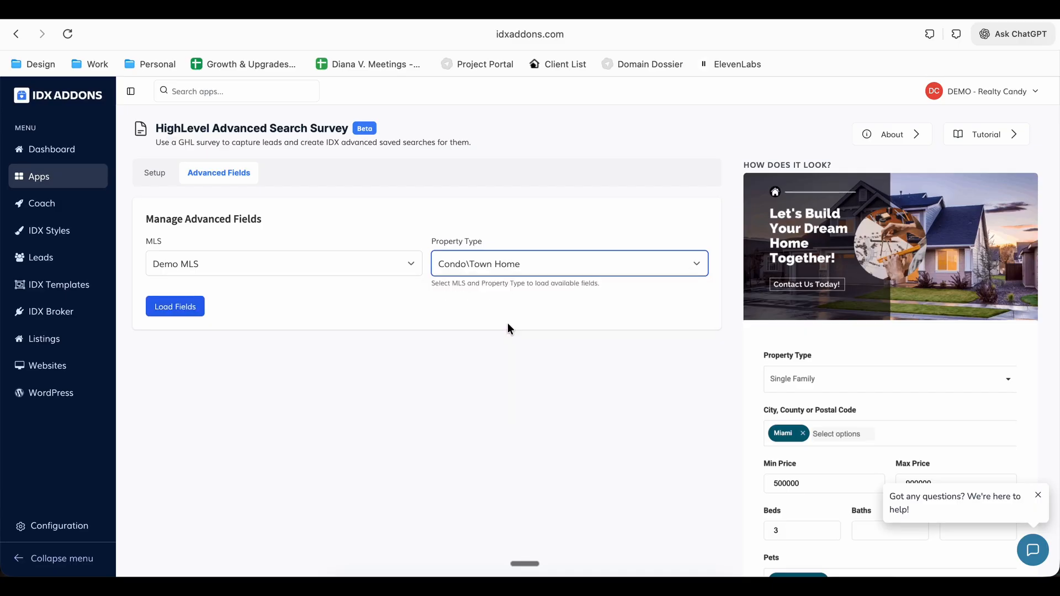
{"action": "left_click", "coordinate": [173, 313]}
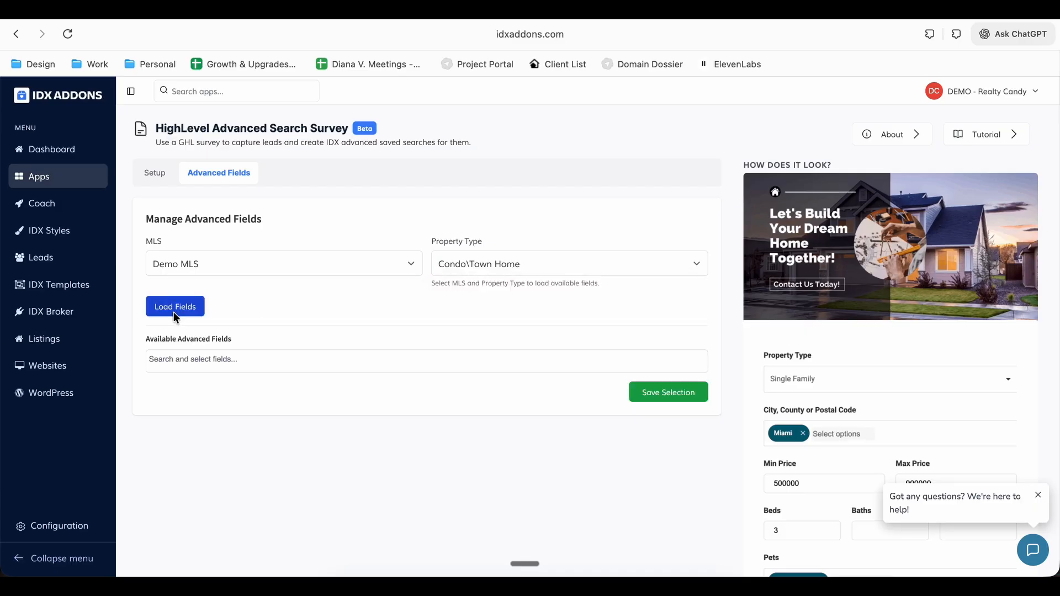
Browse the available advanced fields and select Remarks
{"action": "left_click", "coordinate": [228, 360]}
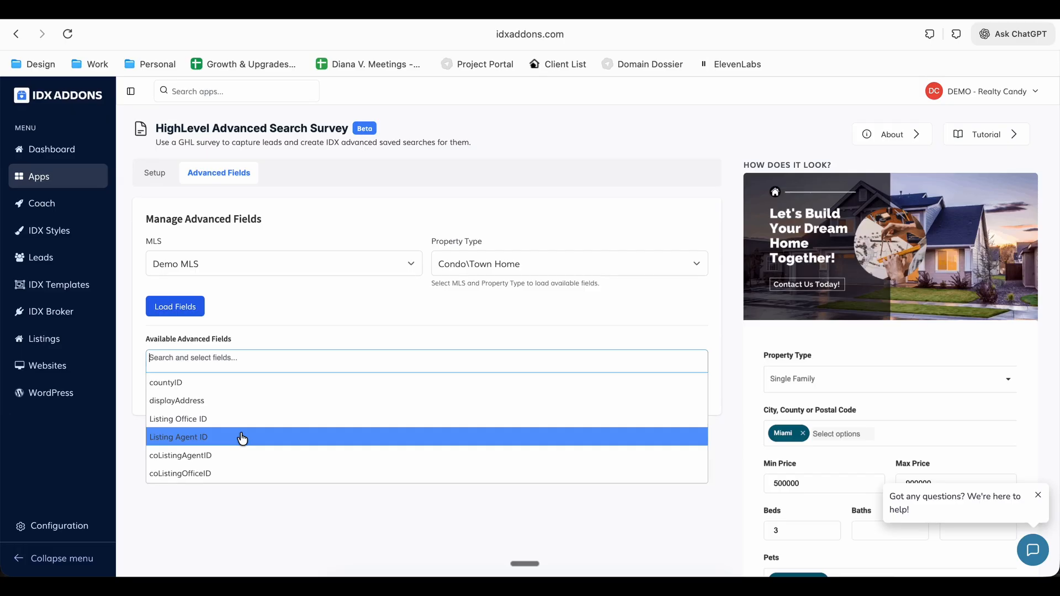
{"action": "scroll", "coordinate": [242, 438], "scroll_direction": "down", "scroll_amount": 3}
{"action": "scroll", "coordinate": [241, 438], "scroll_direction": "down", "scroll_amount": 5}
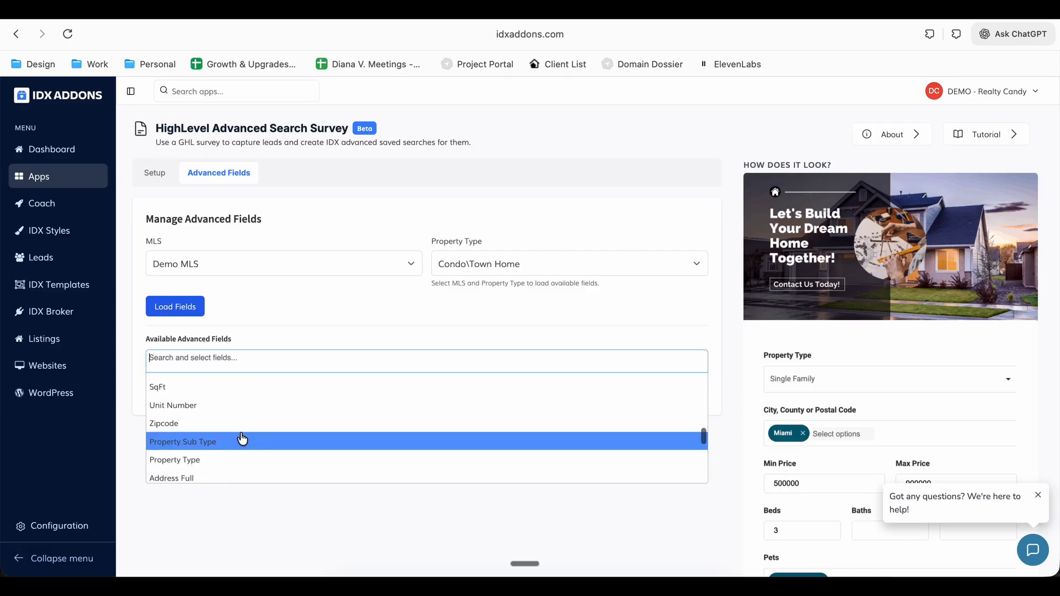
{"action": "scroll", "coordinate": [241, 439], "scroll_direction": "down", "scroll_amount": 3}
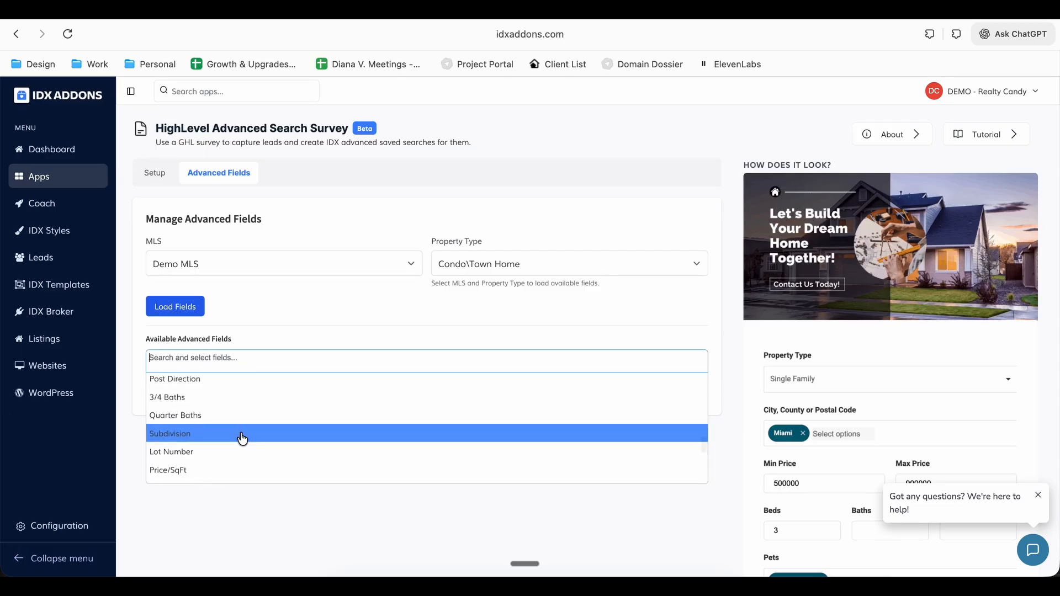
{"action": "scroll", "coordinate": [241, 439], "scroll_direction": "up", "scroll_amount": 5}
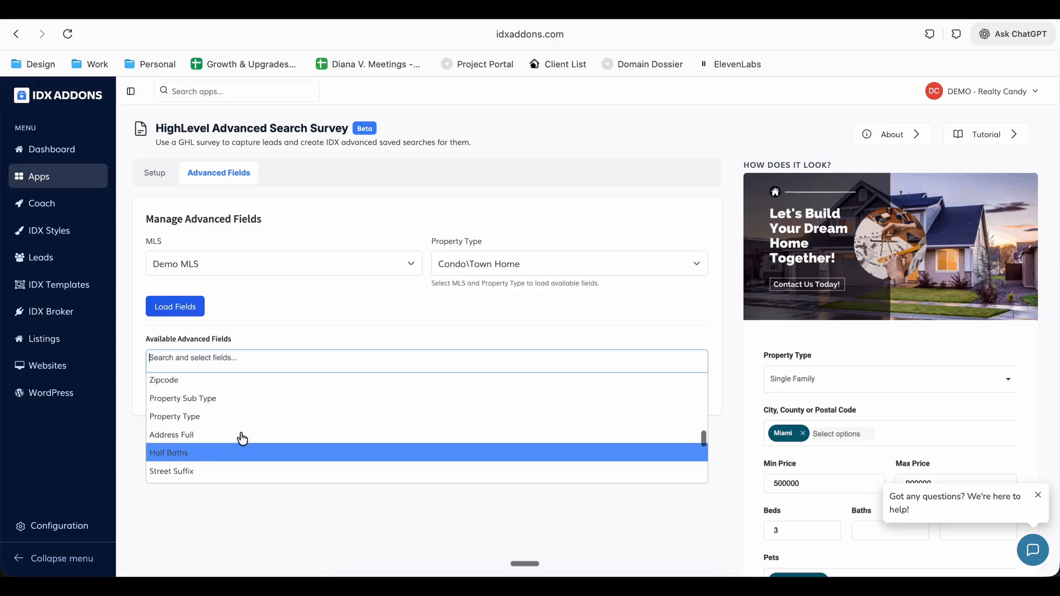
{"action": "scroll", "coordinate": [242, 439], "scroll_direction": "up", "scroll_amount": 5}
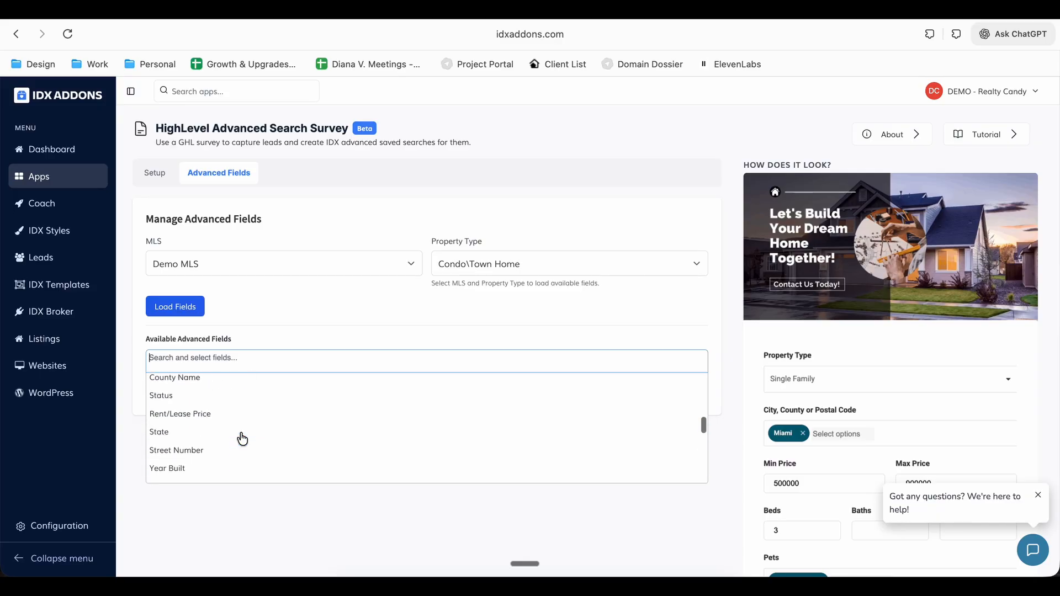
{"action": "scroll", "coordinate": [242, 439], "scroll_direction": "up", "scroll_amount": 1}
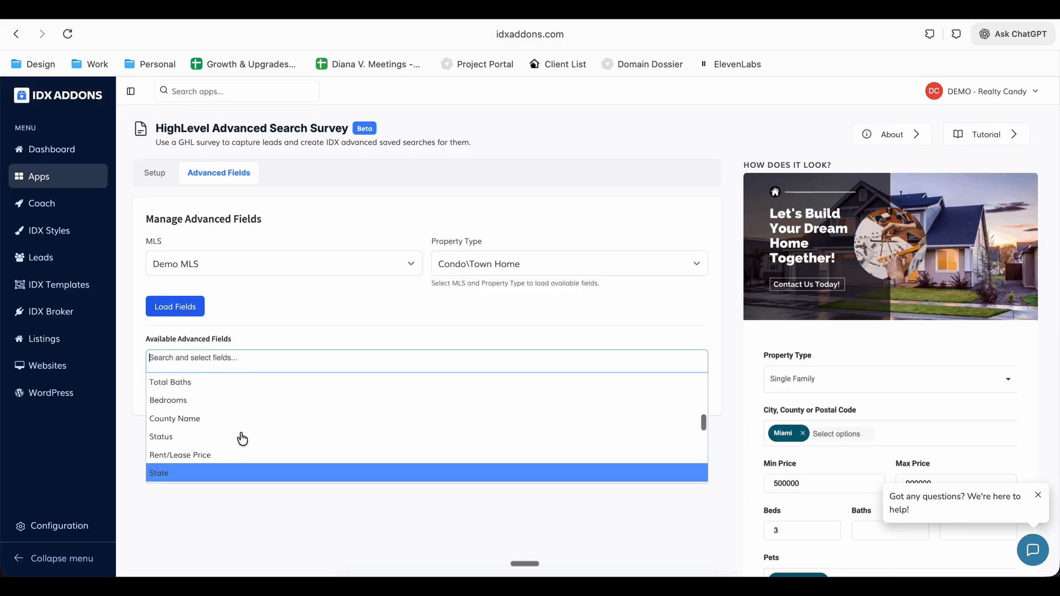
{"action": "scroll", "coordinate": [204, 439], "scroll_direction": "up", "scroll_amount": 2}
{"action": "scroll", "coordinate": [204, 439], "scroll_direction": "up", "scroll_amount": 1}
{"action": "left_click", "coordinate": [204, 438]}
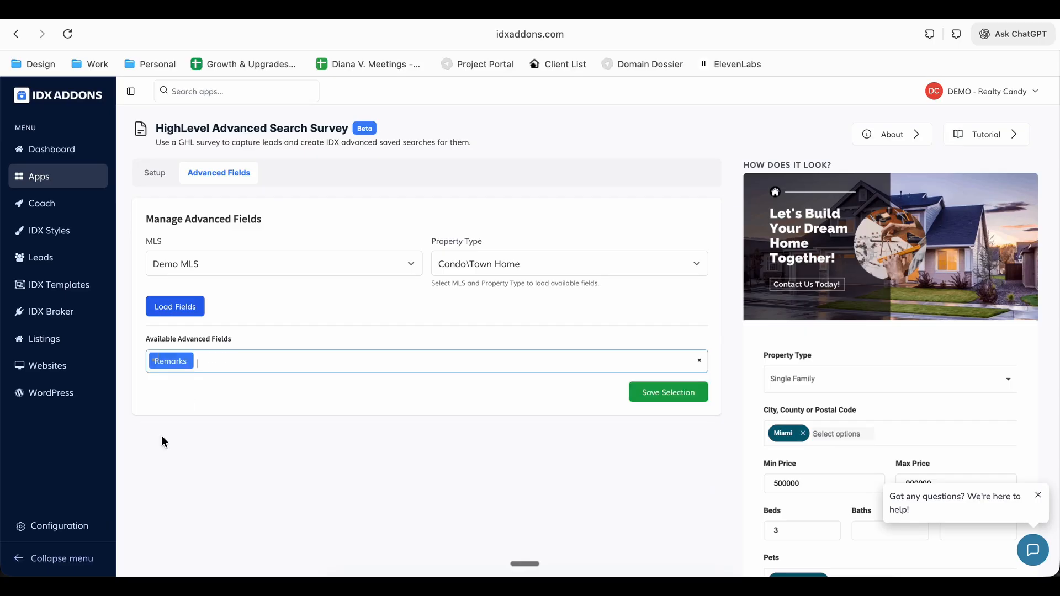
Add Pets and Year Built to the selected advanced fields and save the selection
{"action": "left_click", "coordinate": [671, 366]}
{"action": "left_click", "coordinate": [187, 381]}
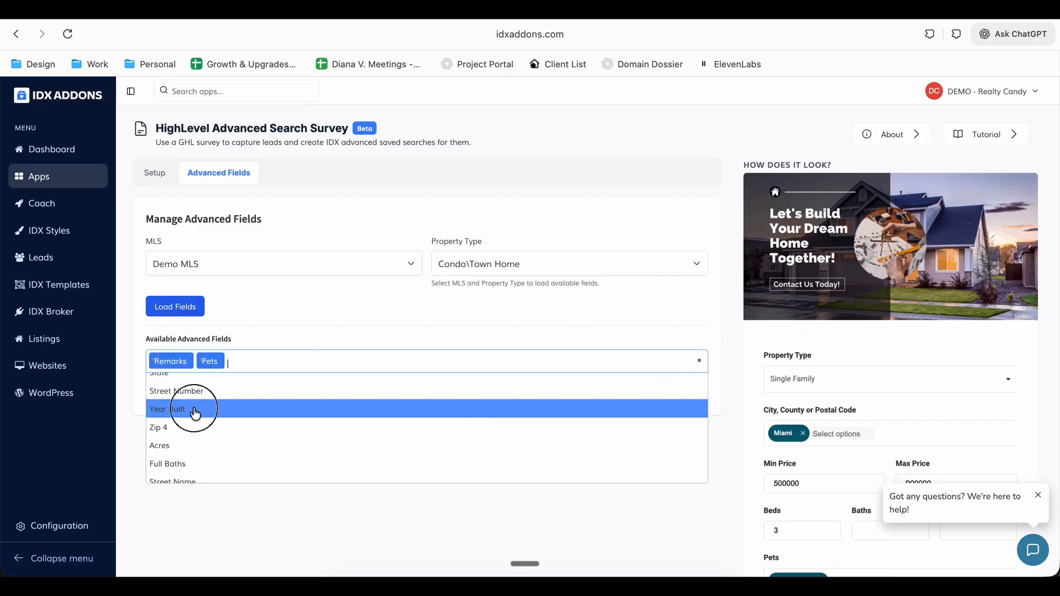
{"action": "left_click", "coordinate": [189, 407]}
{"action": "left_click", "coordinate": [684, 397]}
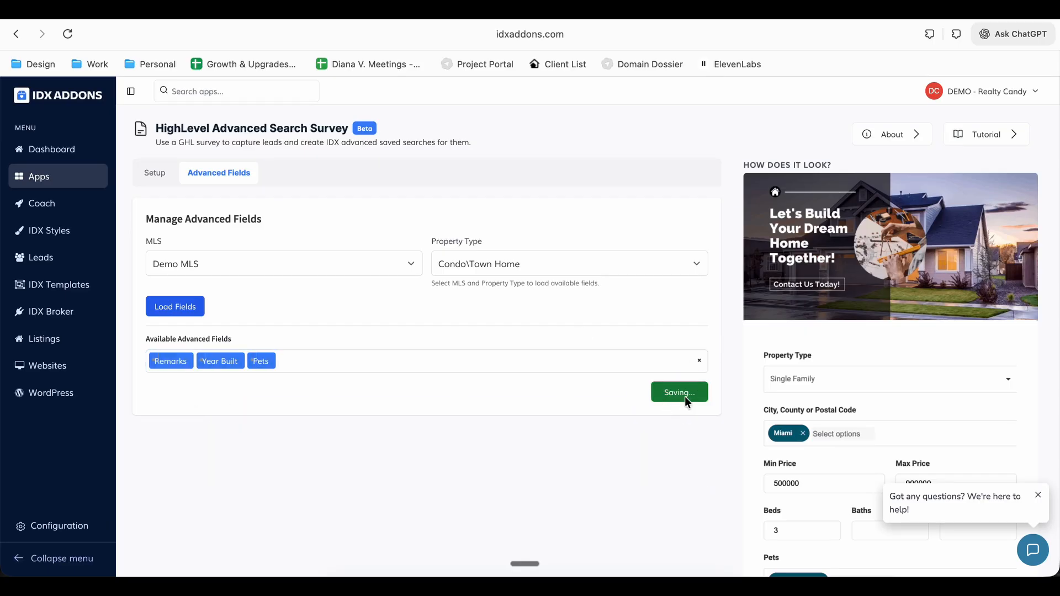
{"action": "scroll", "coordinate": [575, 449], "scroll_direction": "down", "scroll_amount": 4}
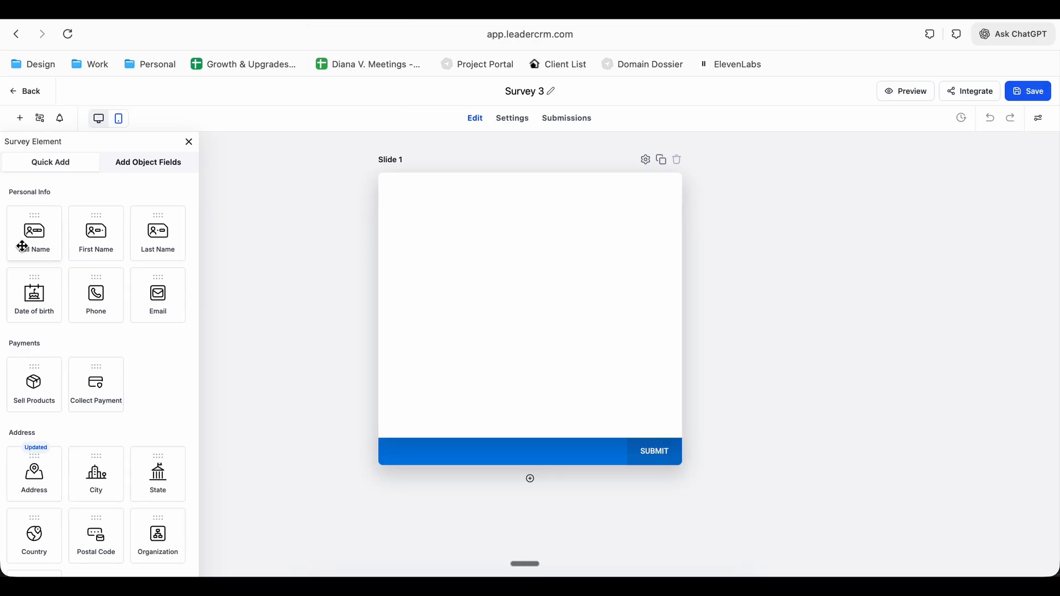
Add First Name, Last Name, Email and Phone fields to Slide 1 of Survey 3, with First Name placed first
{"action": "left_click_drag", "start_coordinate": [95, 238], "coordinate": [530, 296]}
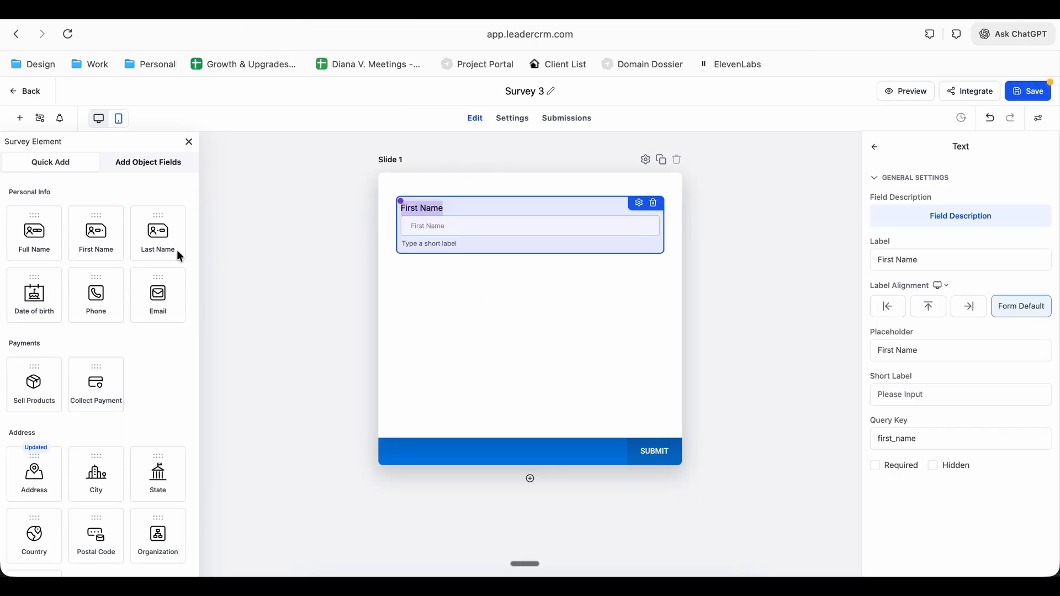
{"action": "left_click_drag", "start_coordinate": [170, 236], "coordinate": [525, 374]}
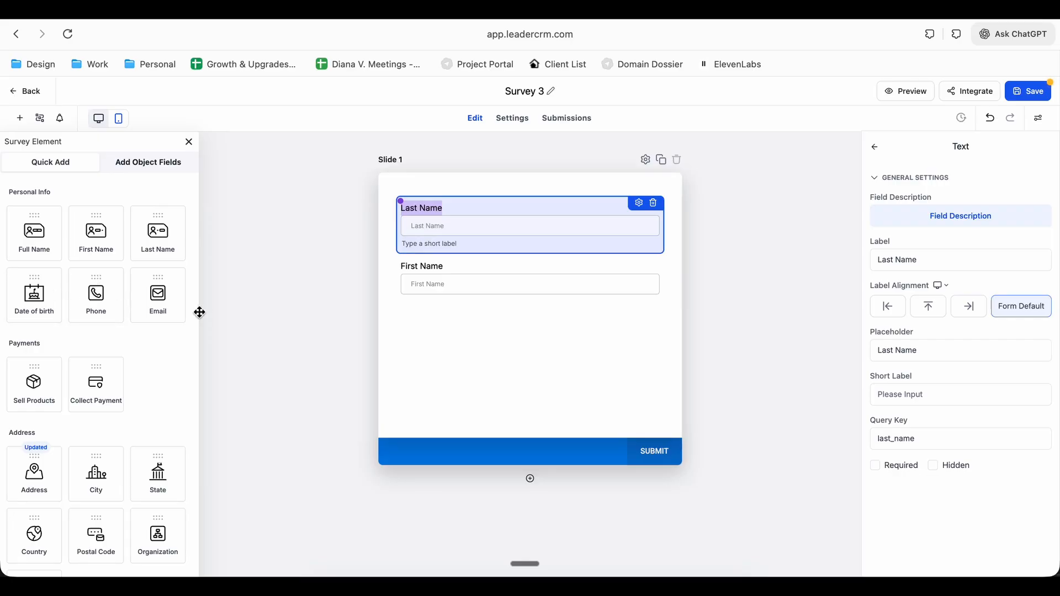
{"action": "left_click_drag", "start_coordinate": [158, 294], "coordinate": [571, 381]}
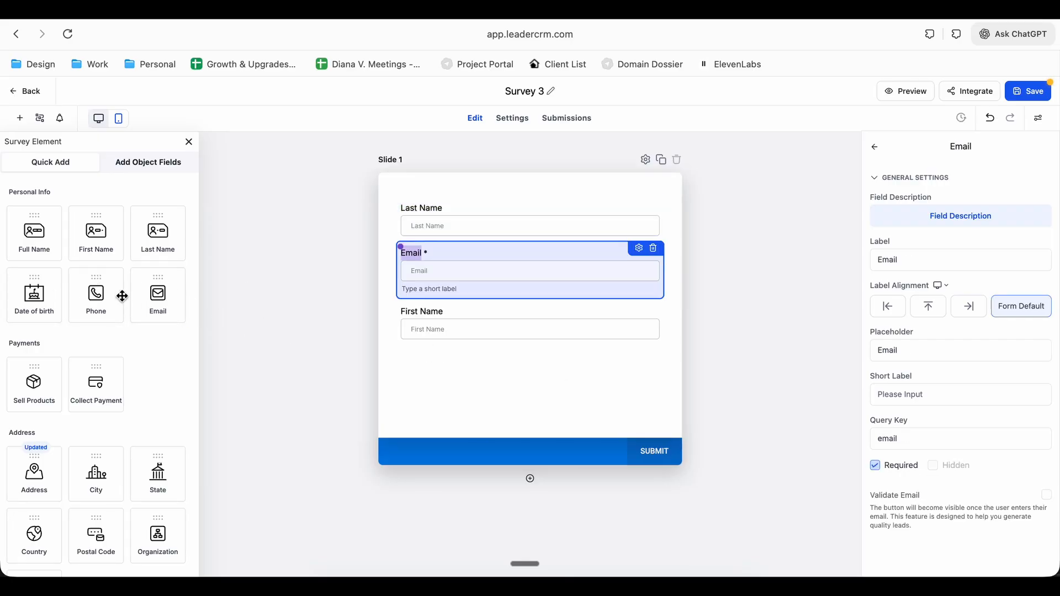
{"action": "left_click_drag", "start_coordinate": [122, 297], "coordinate": [568, 350]}
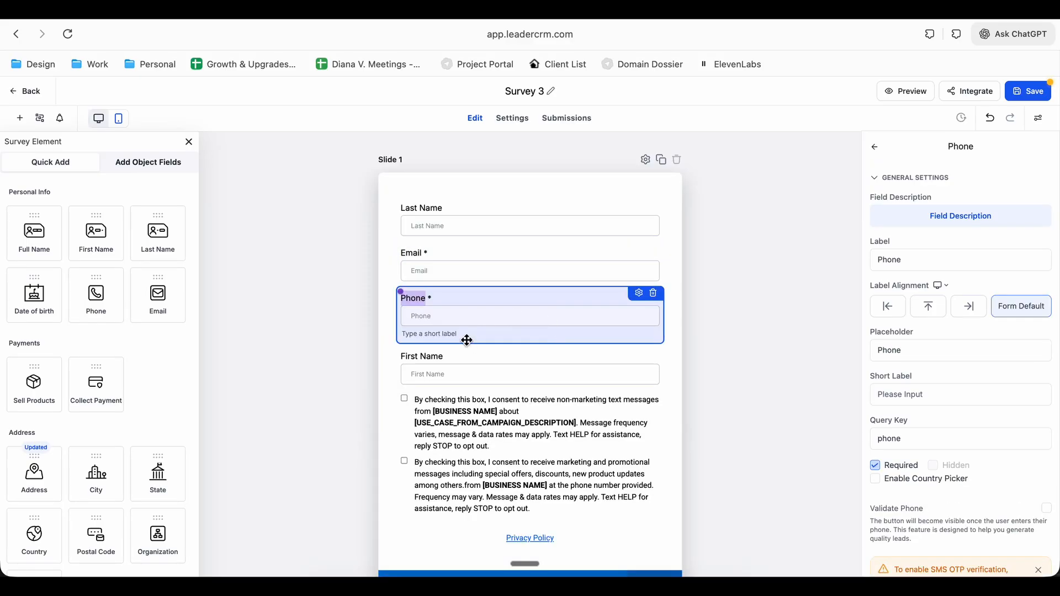
{"action": "left_click_drag", "start_coordinate": [457, 355], "coordinate": [497, 247]}
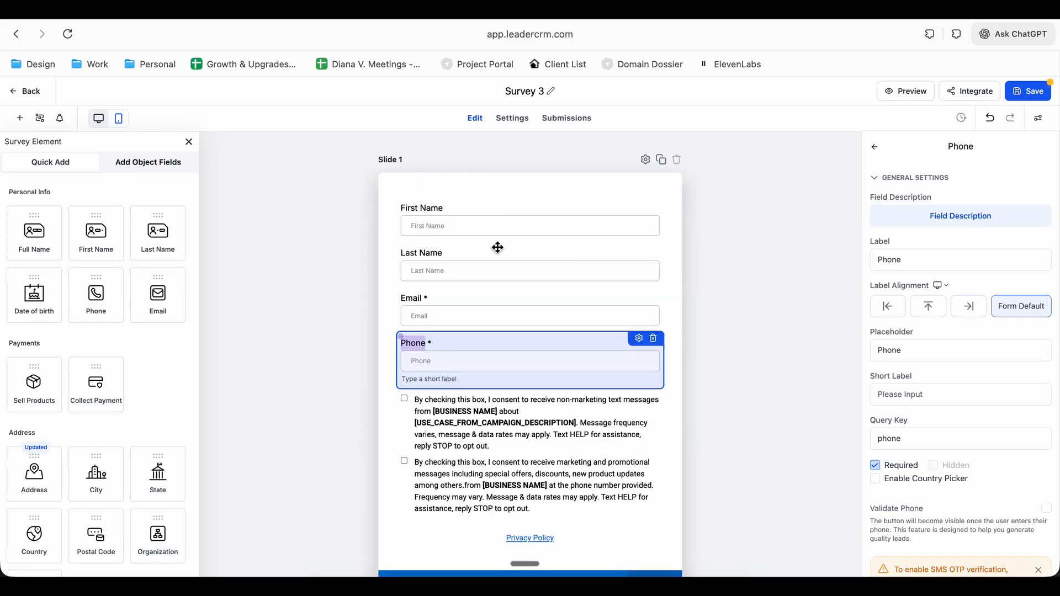
Make the Phone field on Slide 1 optional
{"action": "left_click", "coordinate": [458, 264]}
{"action": "left_click", "coordinate": [434, 317]}
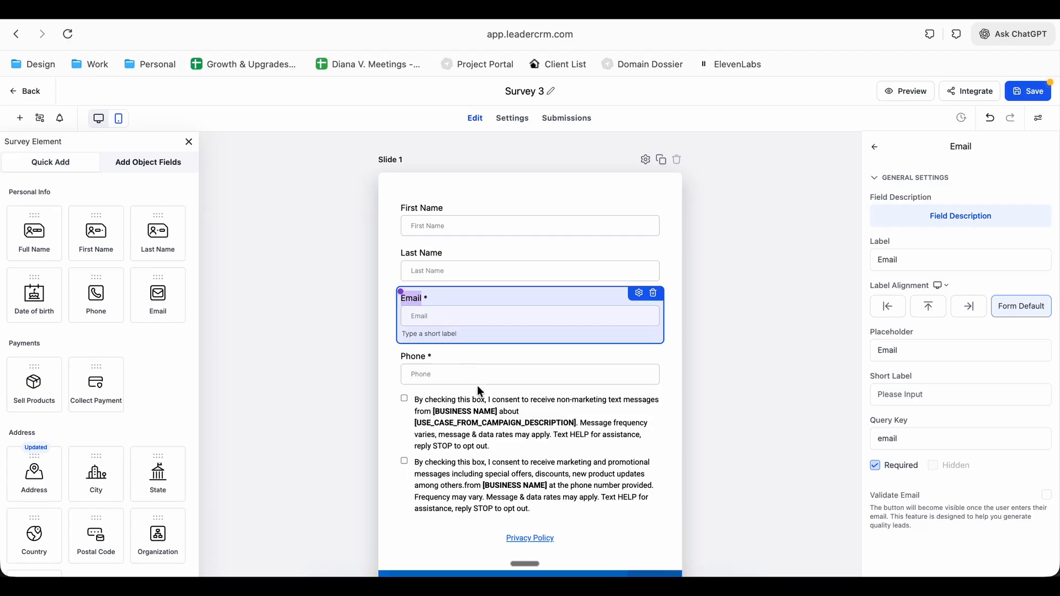
{"action": "left_click", "coordinate": [452, 355]}
{"action": "left_click", "coordinate": [875, 465]}
Add a second slide to the survey and place the Survey Basic Search IDXAddons contact field on it
{"action": "scroll", "coordinate": [603, 447], "scroll_direction": "down", "scroll_amount": 3}
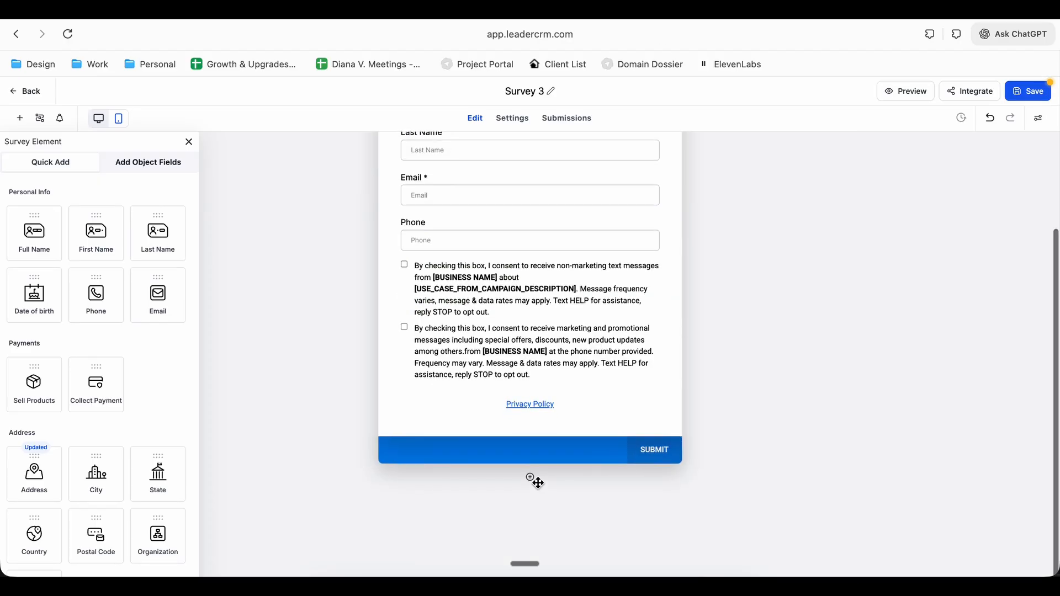
{"action": "left_click", "coordinate": [530, 478]}
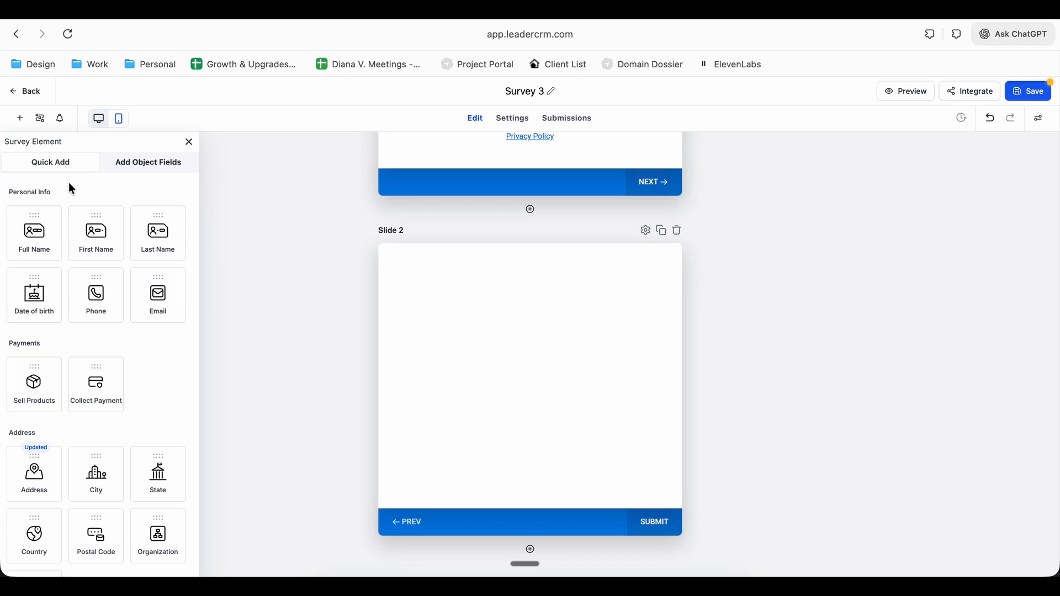
{"action": "left_click", "coordinate": [134, 166]}
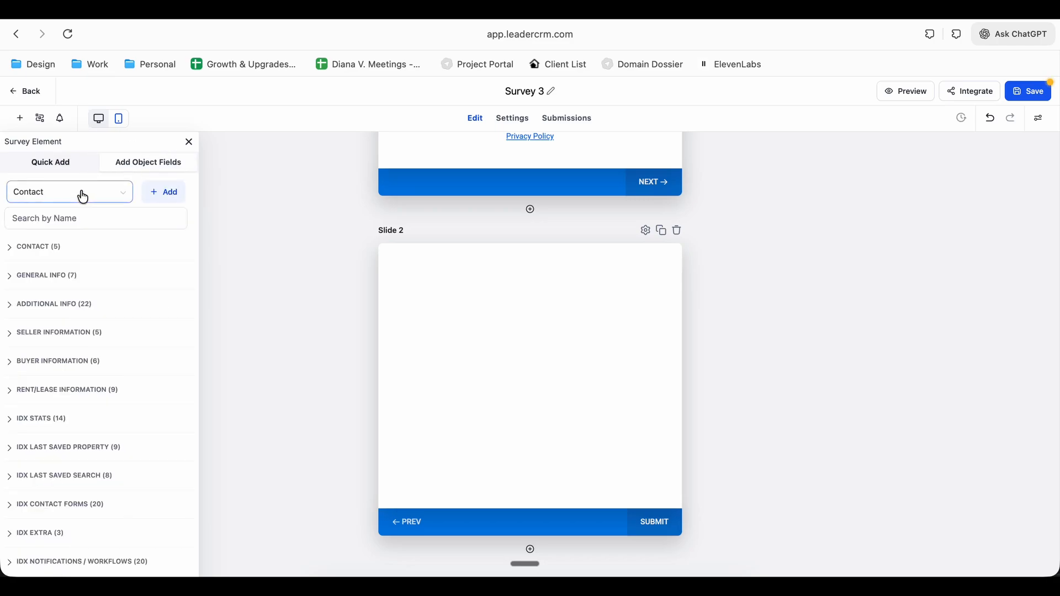
{"action": "left_click", "coordinate": [49, 225]}
{"action": "type", "text": "surv"}
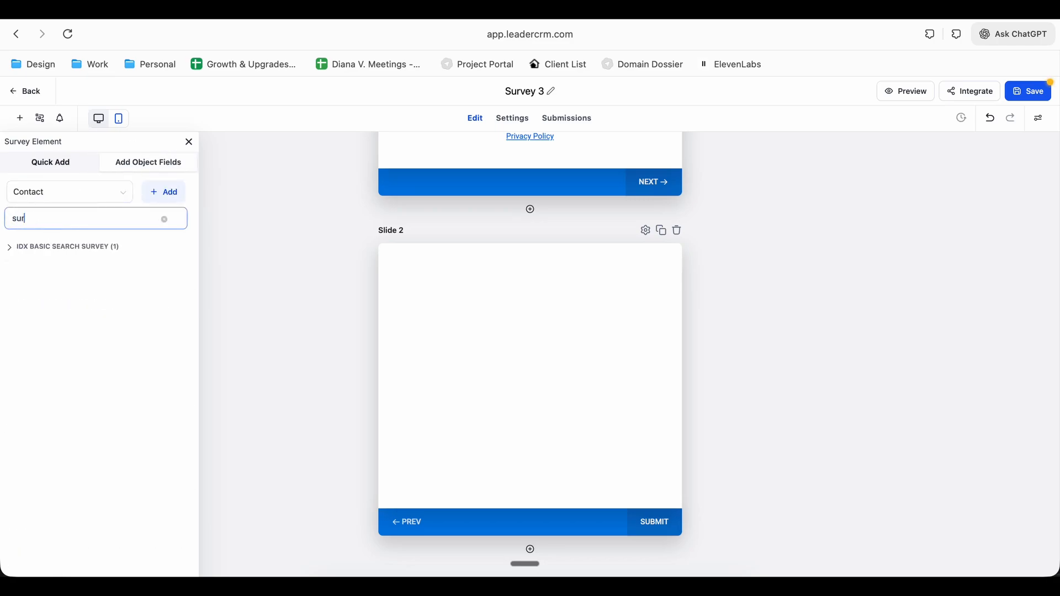
{"action": "key", "text": "BackSpace"}
{"action": "left_click", "coordinate": [11, 253]}
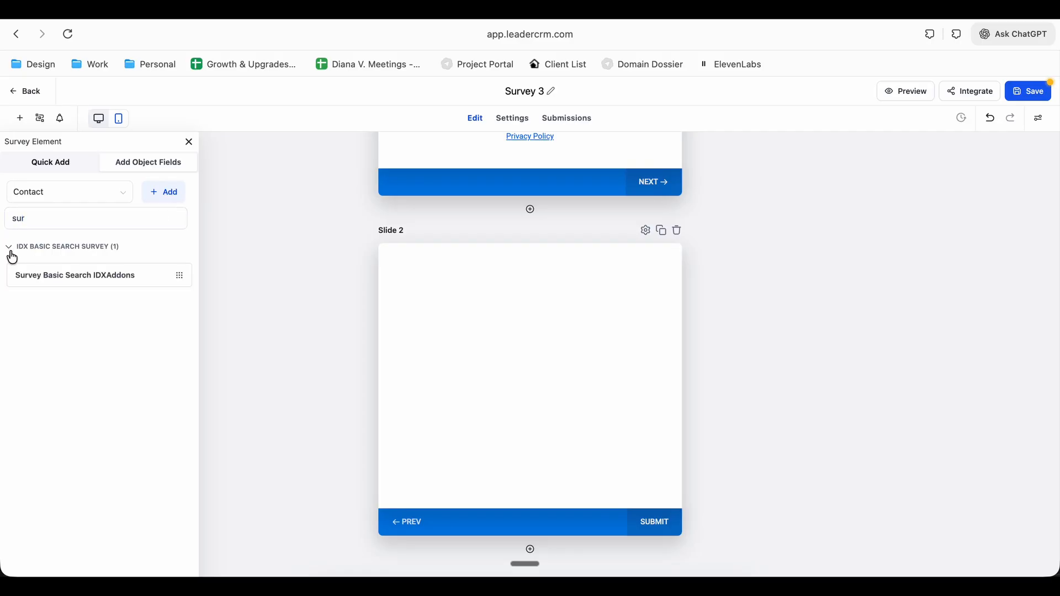
{"action": "left_click_drag", "start_coordinate": [33, 275], "coordinate": [485, 310]}
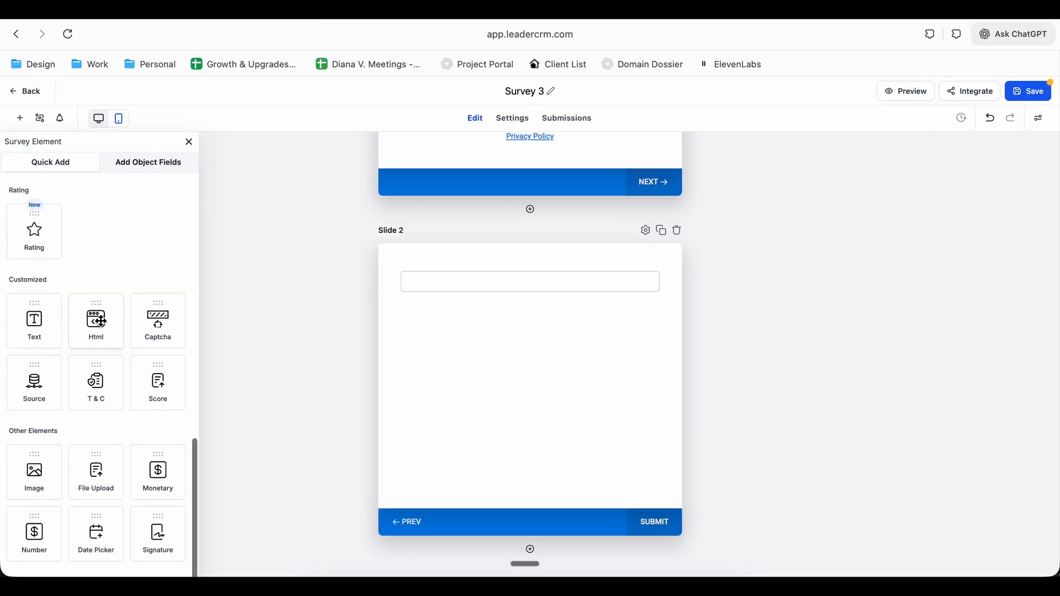
Add a custom HTML element to Slide 2 below the Survey Basic Search IDXAddons field
{"action": "left_click_drag", "start_coordinate": [96, 321], "coordinate": [521, 386]}
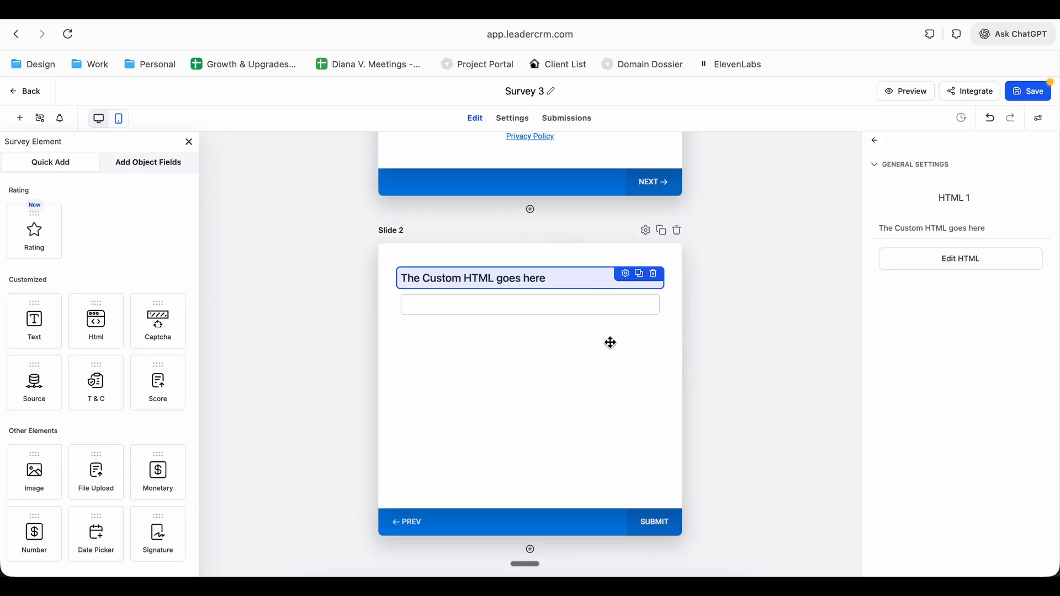
{"action": "left_click_drag", "start_coordinate": [570, 276], "coordinate": [577, 323]}
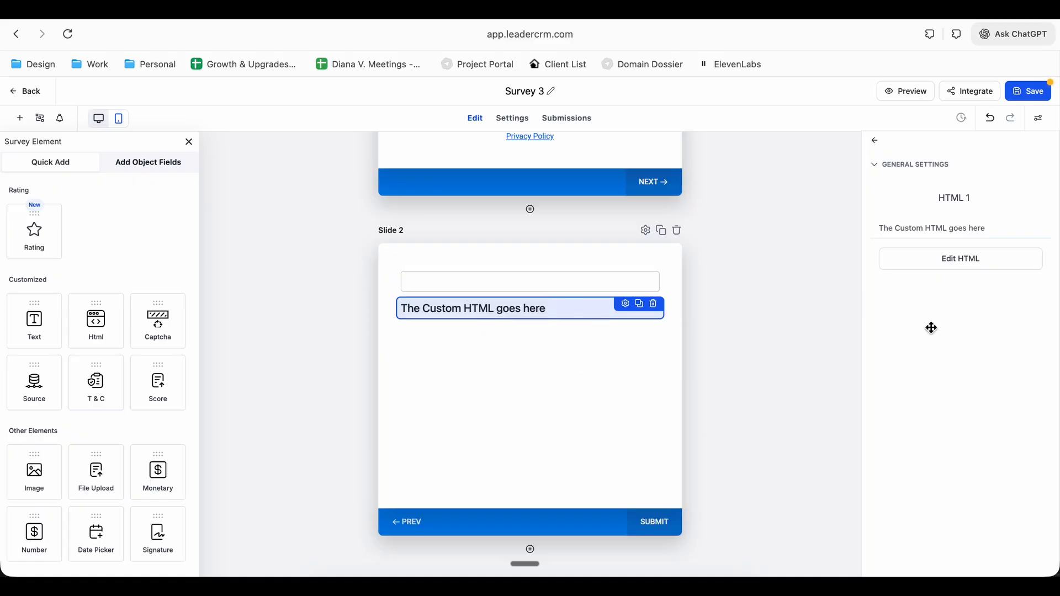
Replace the placeholder content of Slide 2's custom HTML element with the code snippet from the IDXAddons app's setup page, and save it
{"action": "left_click", "coordinate": [978, 263]}
{"action": "key", "text": "ctrl+Tab"}
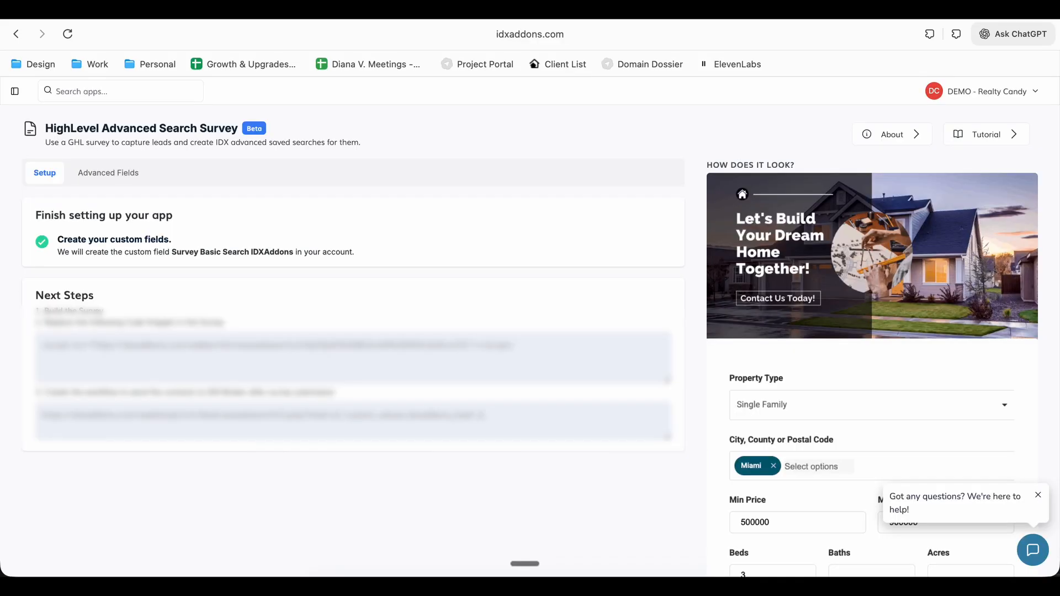
{"action": "key", "text": "ctrl+shift+Tab"}
{"action": "key", "text": "ctrl+v"}
{"action": "left_click", "coordinate": [684, 463]}
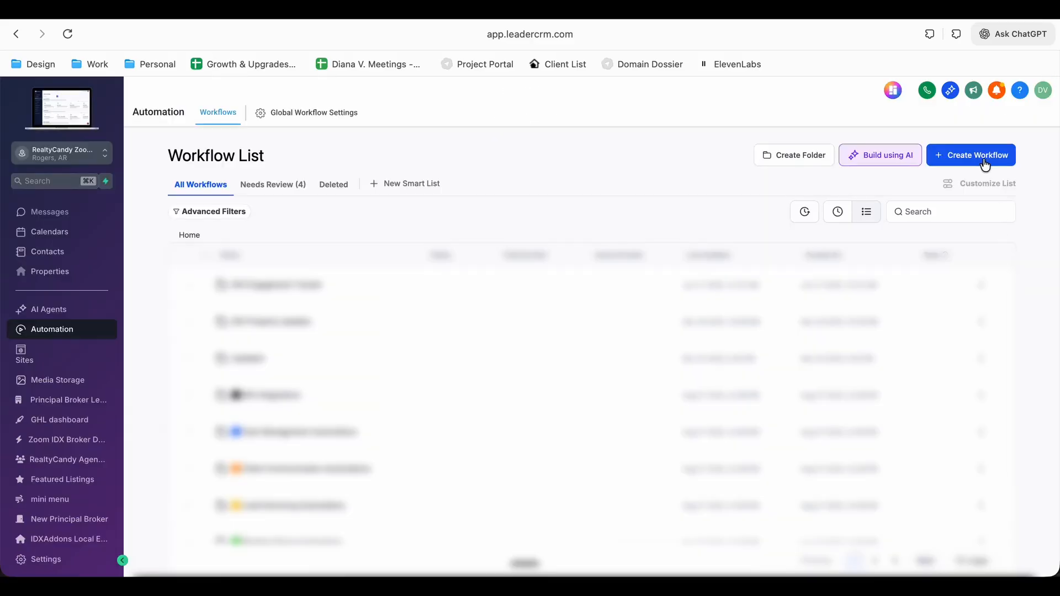
Create a new workflow from scratch and give it a Survey Submitted trigger
{"action": "left_click", "coordinate": [980, 159]}
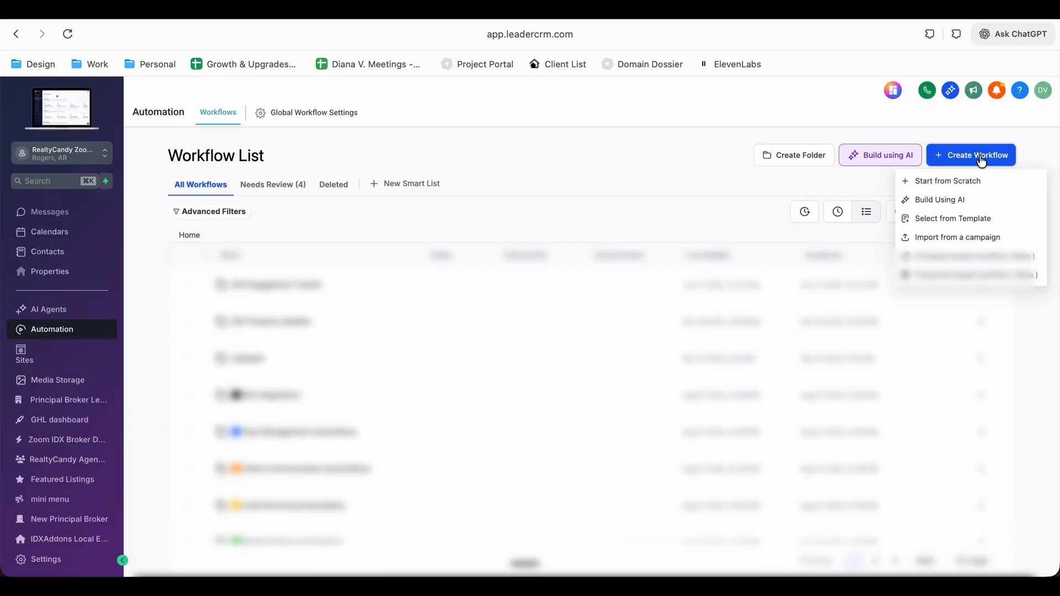
{"action": "left_click", "coordinate": [934, 180]}
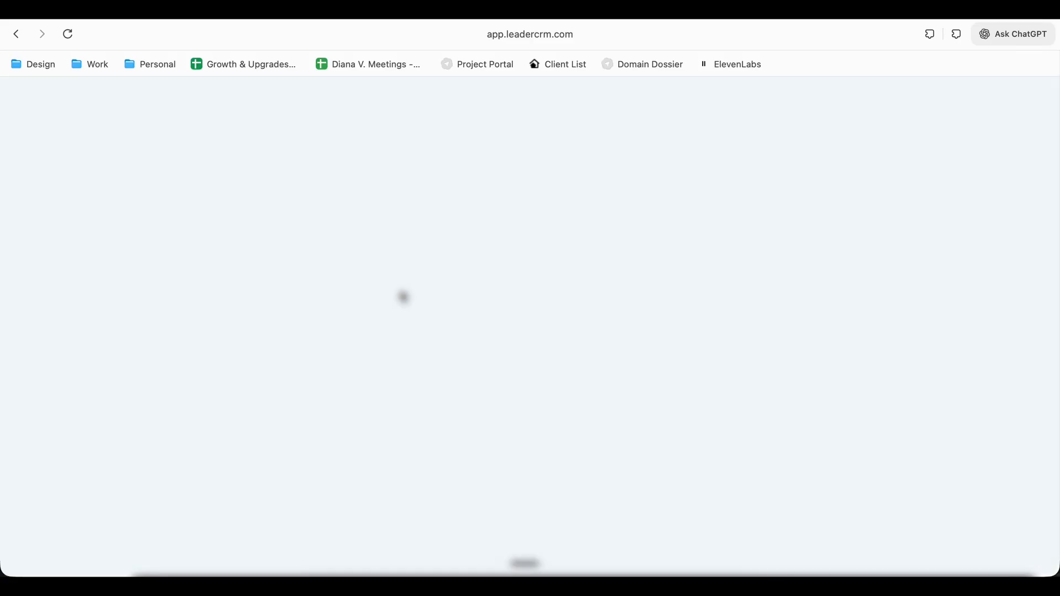
{"action": "left_click", "coordinate": [589, 367]}
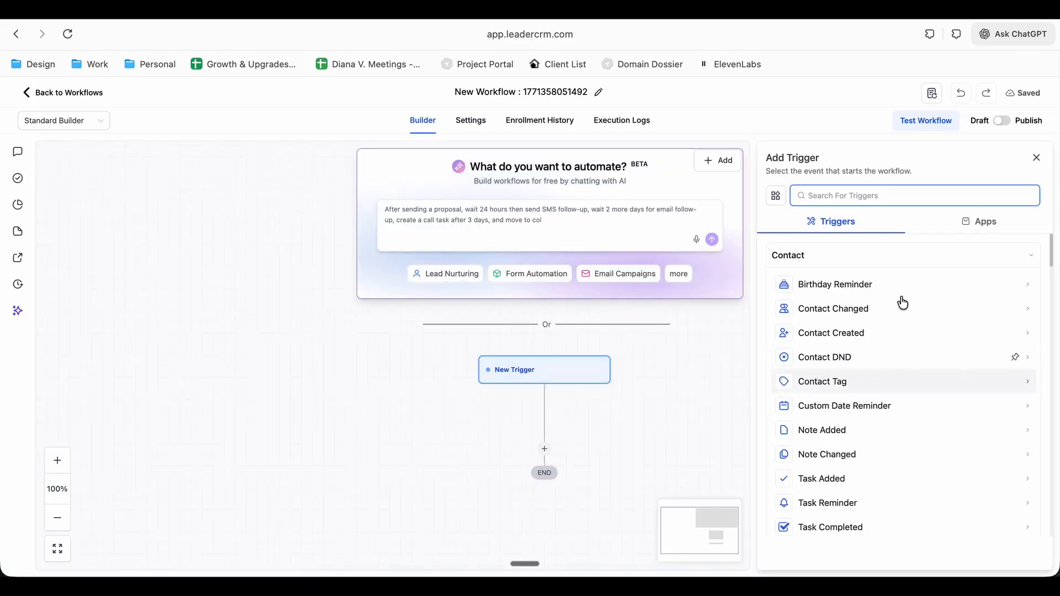
{"action": "left_click", "coordinate": [852, 198]}
{"action": "type", "text": "suve"}
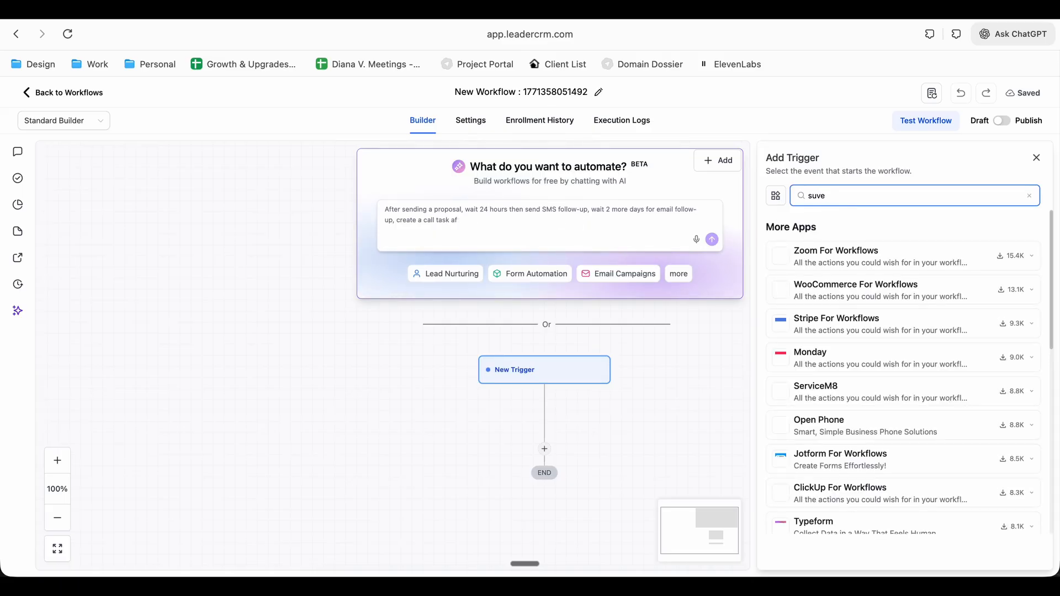
{"action": "key", "text": "BackSpace"}
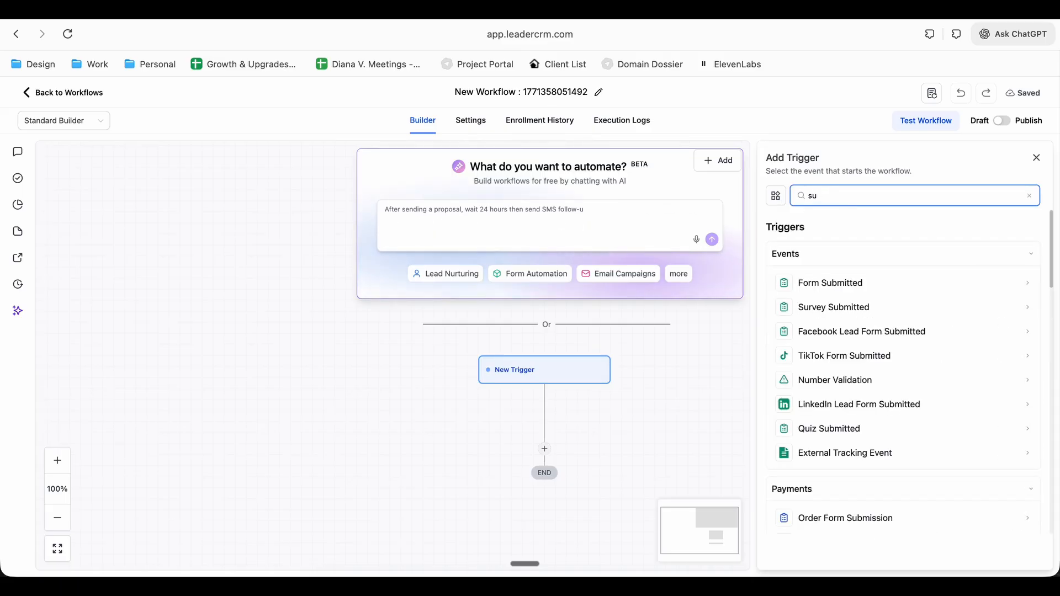
{"action": "left_click", "coordinate": [879, 304]}
Filter the Survey Submitted trigger with "Survey is" Survey 3 and save the trigger
{"action": "left_click", "coordinate": [602, 314]}
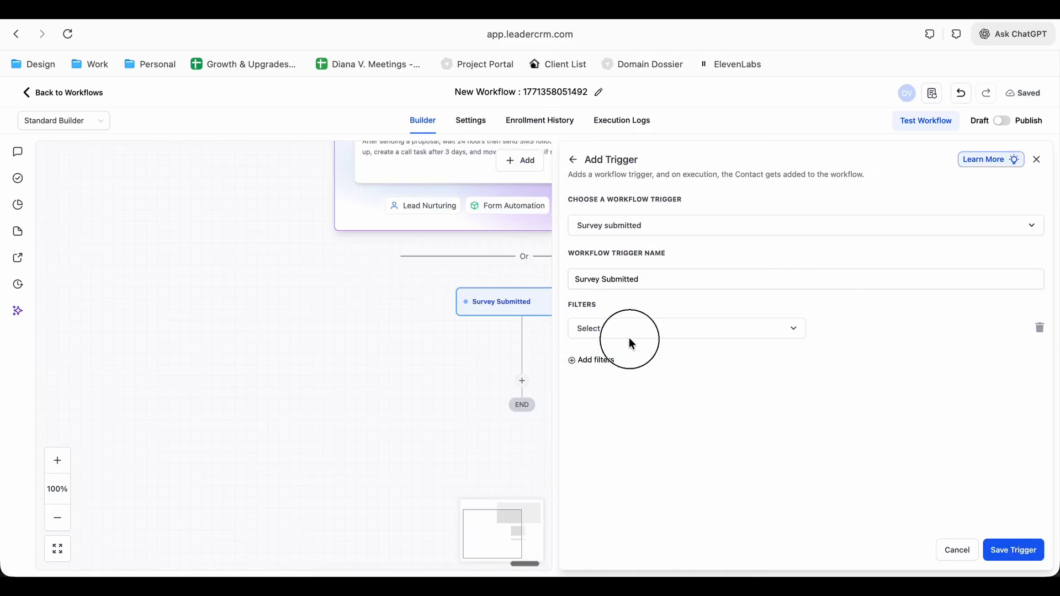
{"action": "left_click", "coordinate": [623, 336]}
{"action": "left_click", "coordinate": [616, 427]}
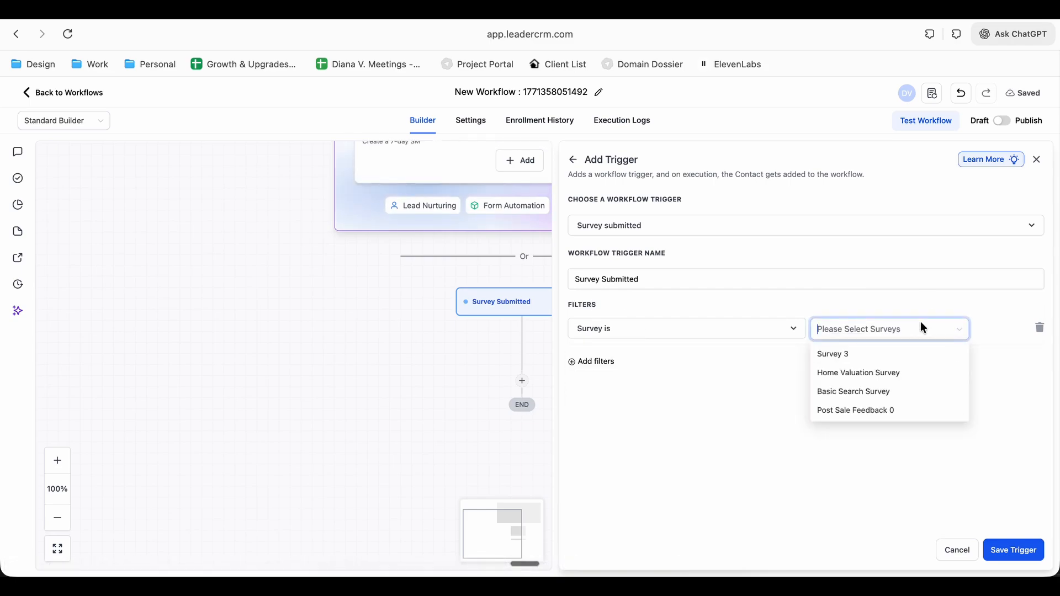
{"action": "left_click", "coordinate": [873, 348]}
{"action": "left_click", "coordinate": [1009, 547]}
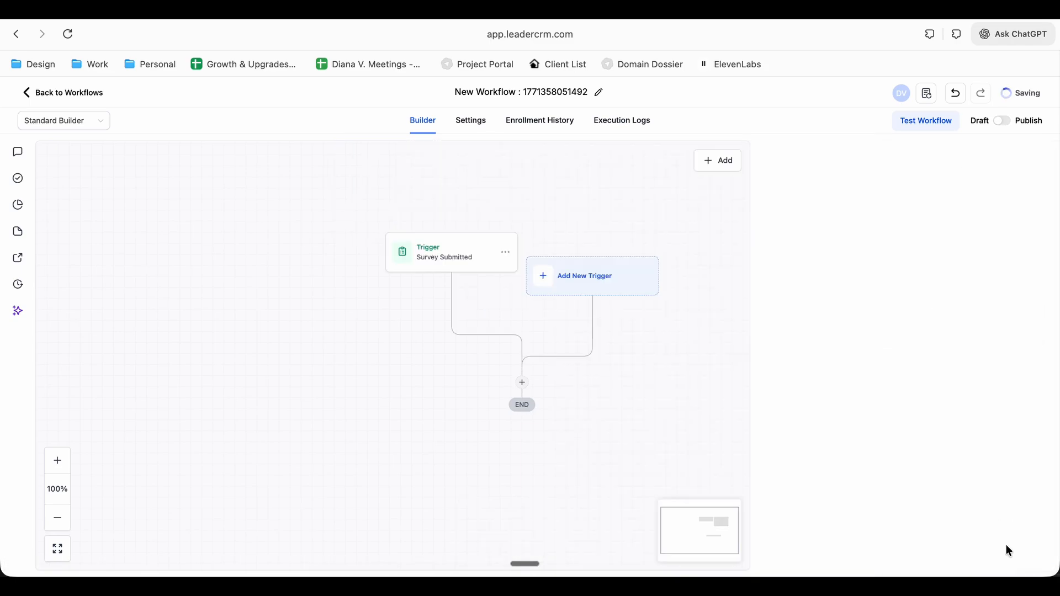
Add a Webhook action to the workflow after the Survey Submitted trigger
{"action": "left_click", "coordinate": [523, 383]}
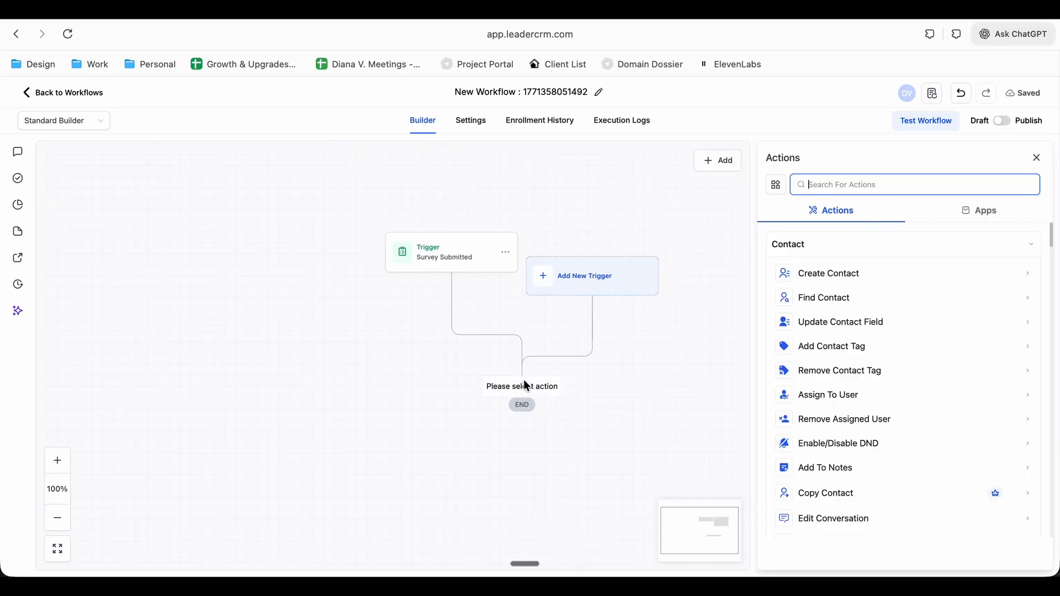
{"action": "type", "text": "web"}
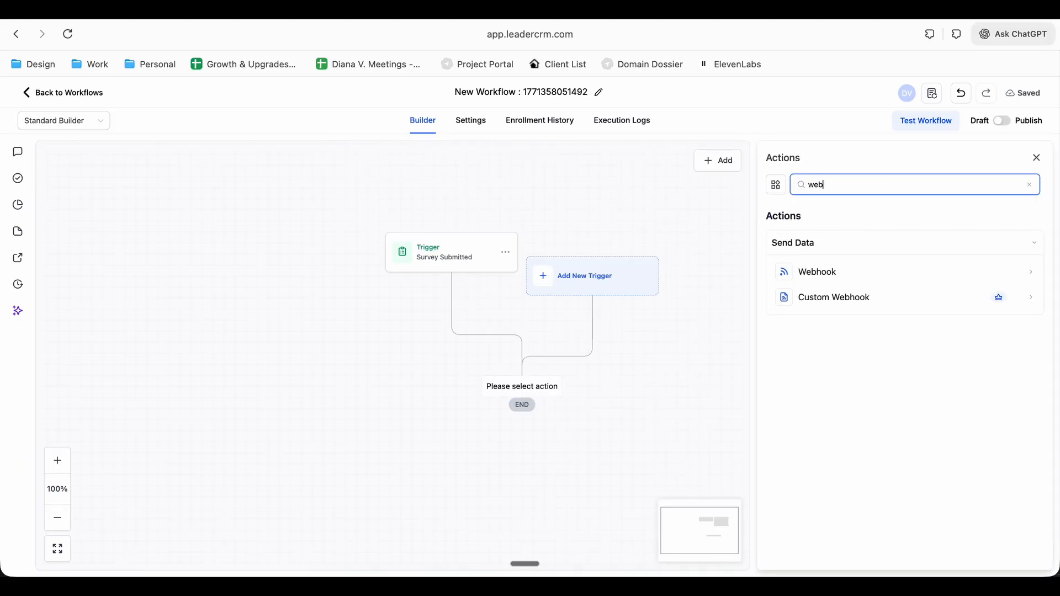
{"action": "left_click", "coordinate": [833, 271]}
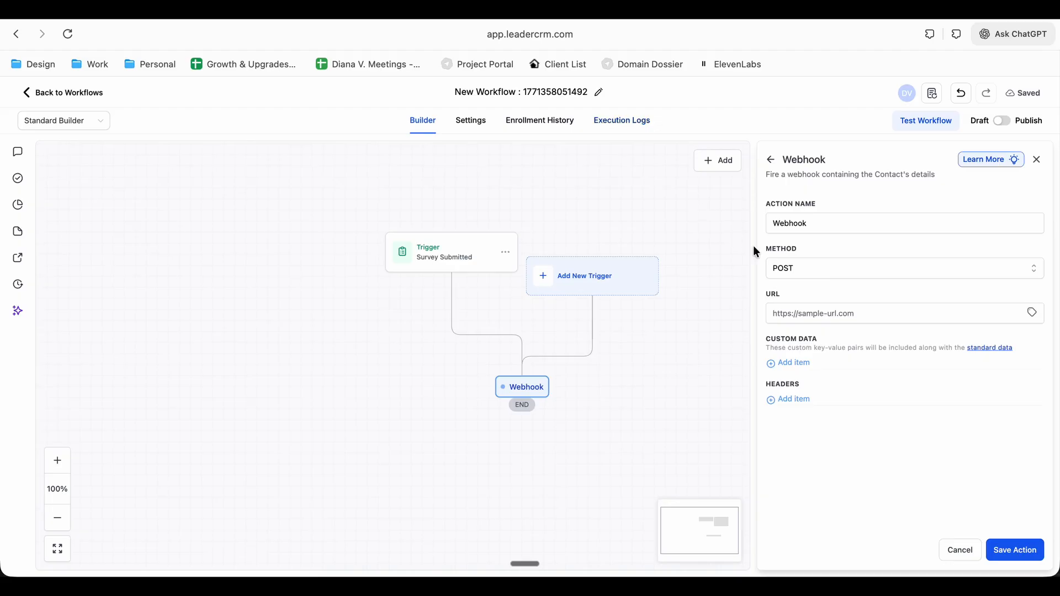
{"action": "left_click", "coordinate": [412, 13]}
{"action": "scroll", "coordinate": [555, 485], "scroll_direction": "down", "scroll_amount": 3}
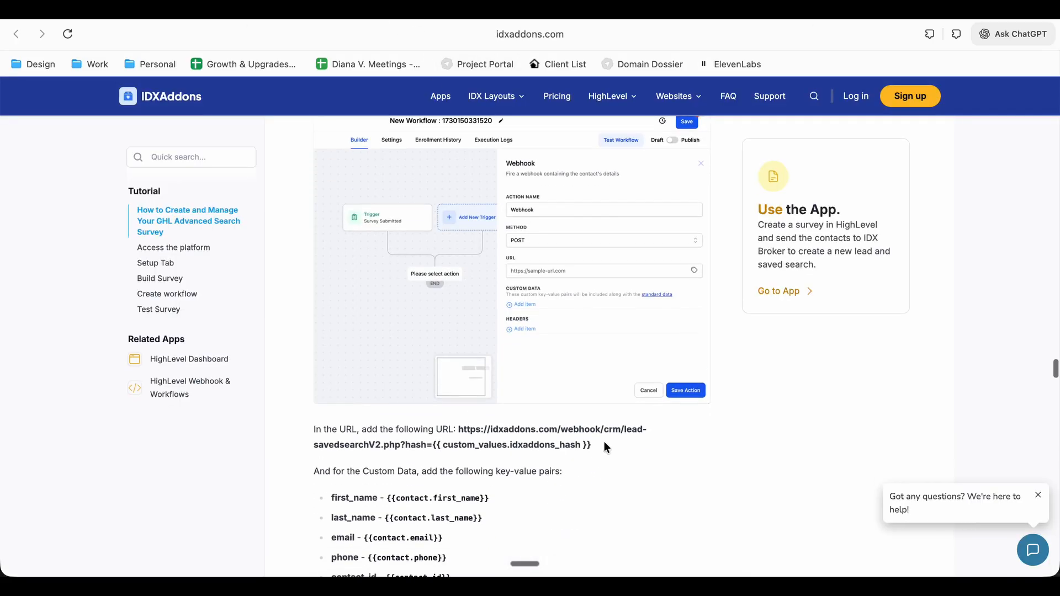
{"action": "left_click_drag", "start_coordinate": [601, 444], "coordinate": [463, 431]}
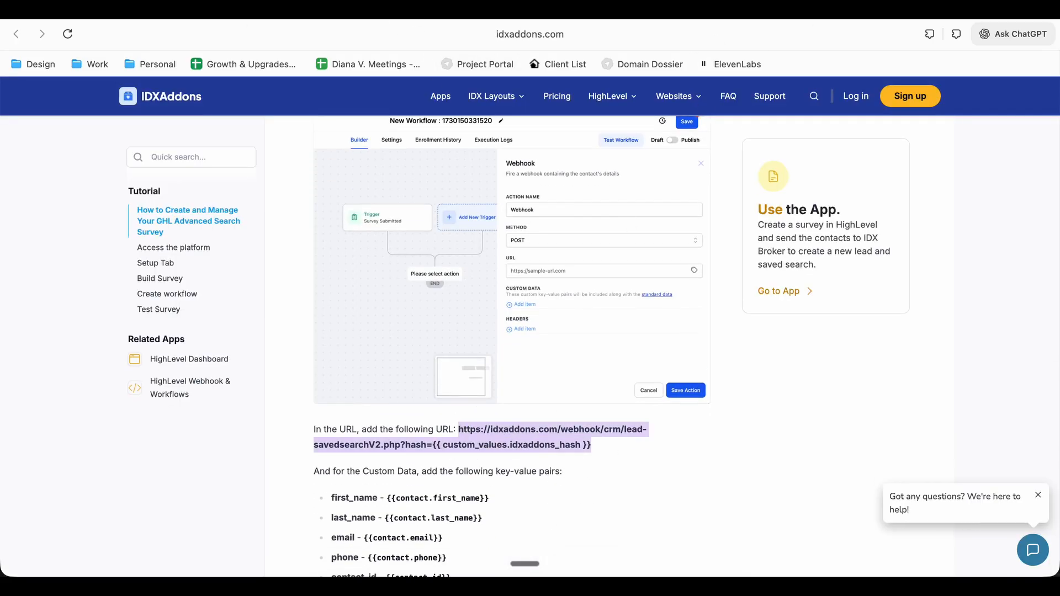
{"action": "left_click", "coordinate": [674, 5]}
{"action": "left_click", "coordinate": [833, 313]}
{"action": "key", "text": "super+v"}
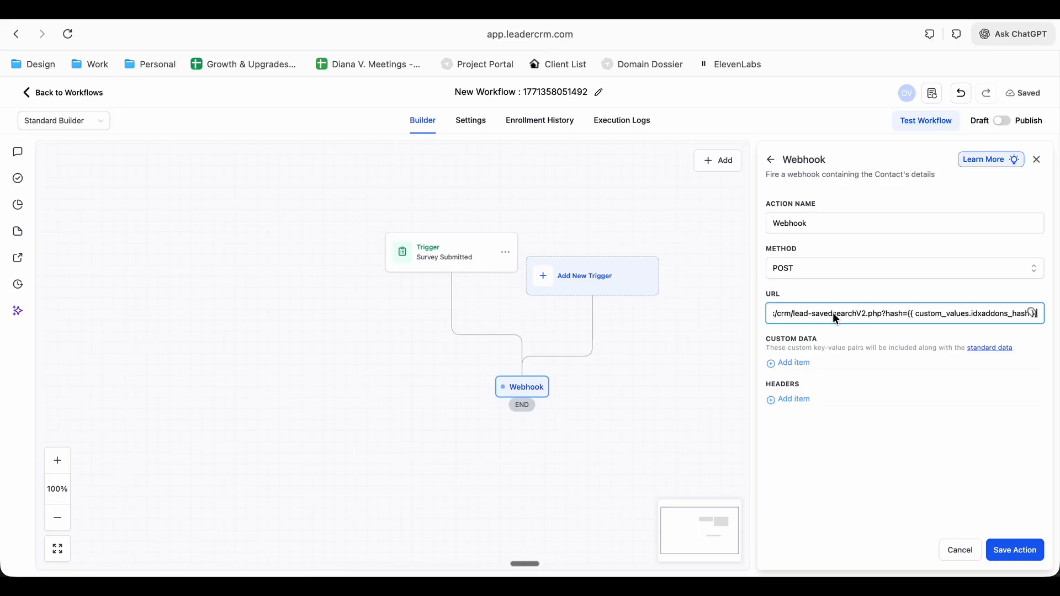
Add two custom data items to the webhook with the keys first_name and last_name from the tutorial
{"action": "left_click", "coordinate": [795, 363]}
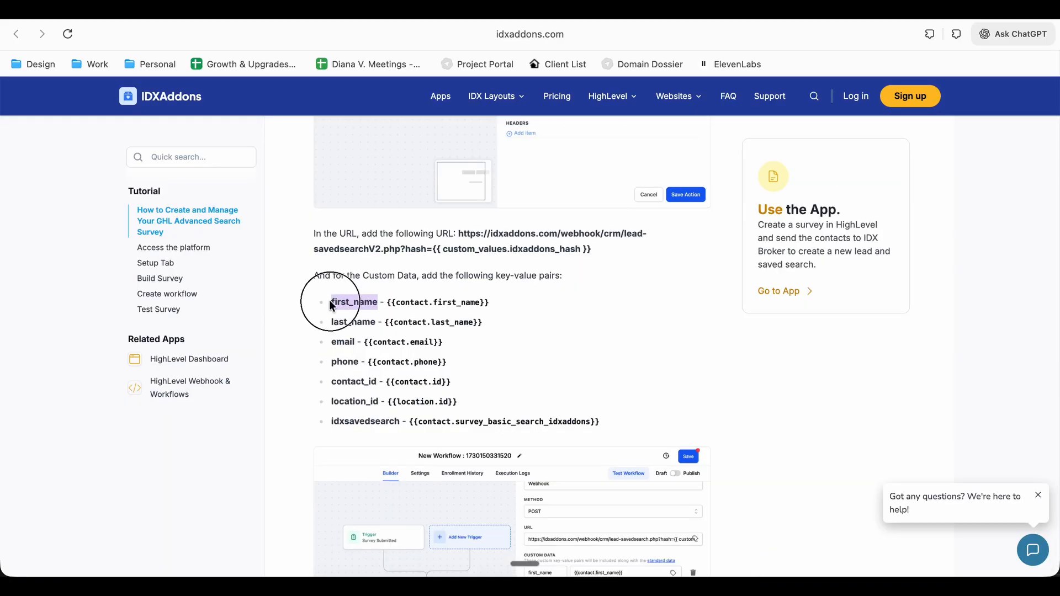
{"action": "double_click", "coordinate": [342, 302]}
{"action": "key", "text": "super+c"}
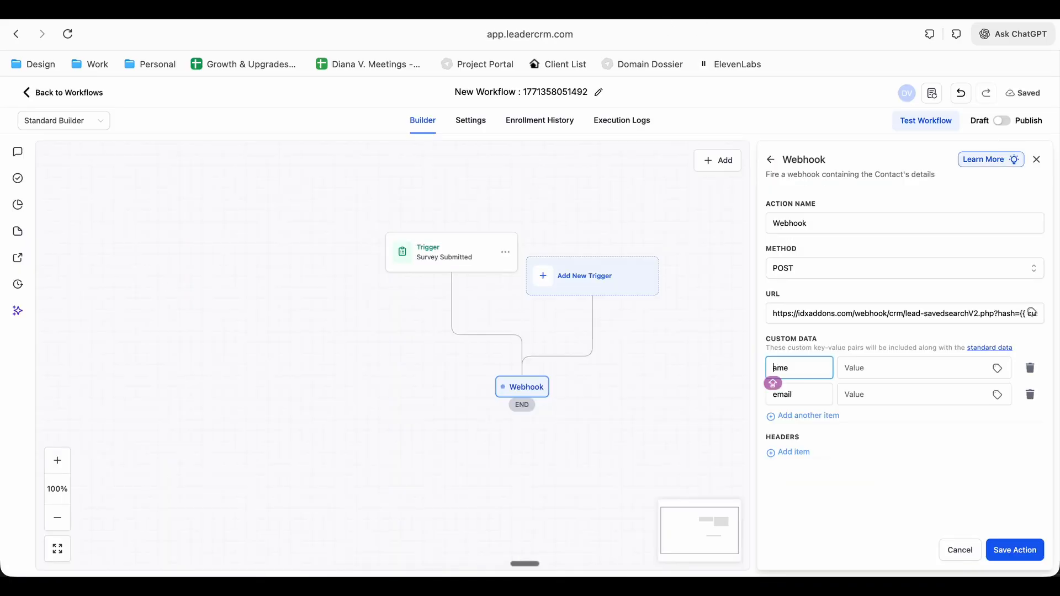
{"action": "key", "text": "super+a"}
{"action": "key", "text": "super+v"}
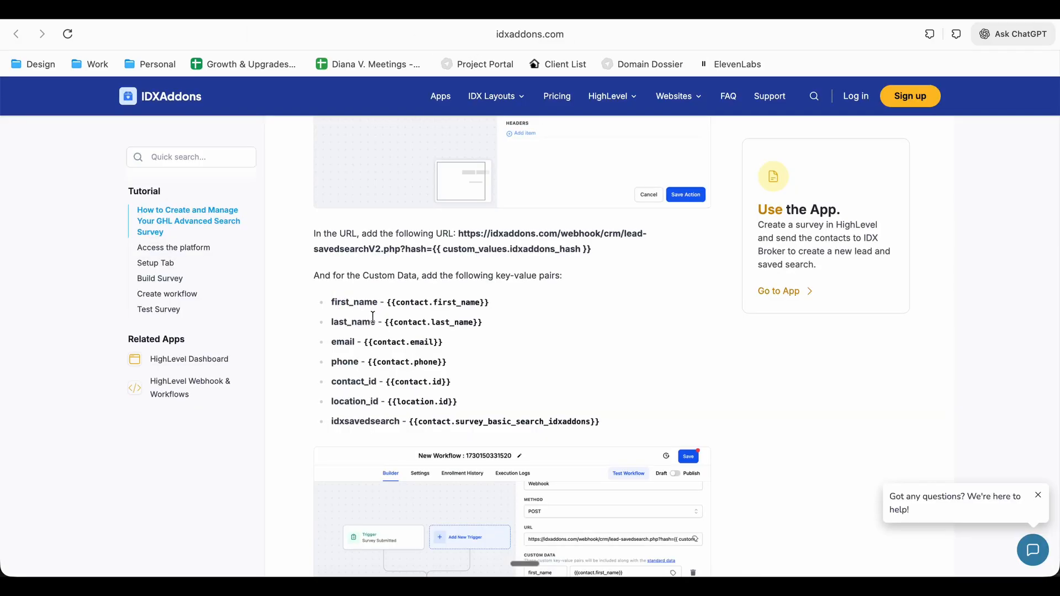
{"action": "triple_click", "coordinate": [373, 318]}
{"action": "left_click", "coordinate": [382, 318]}
{"action": "double_click", "coordinate": [330, 321]}
{"action": "key", "text": "super+c"}
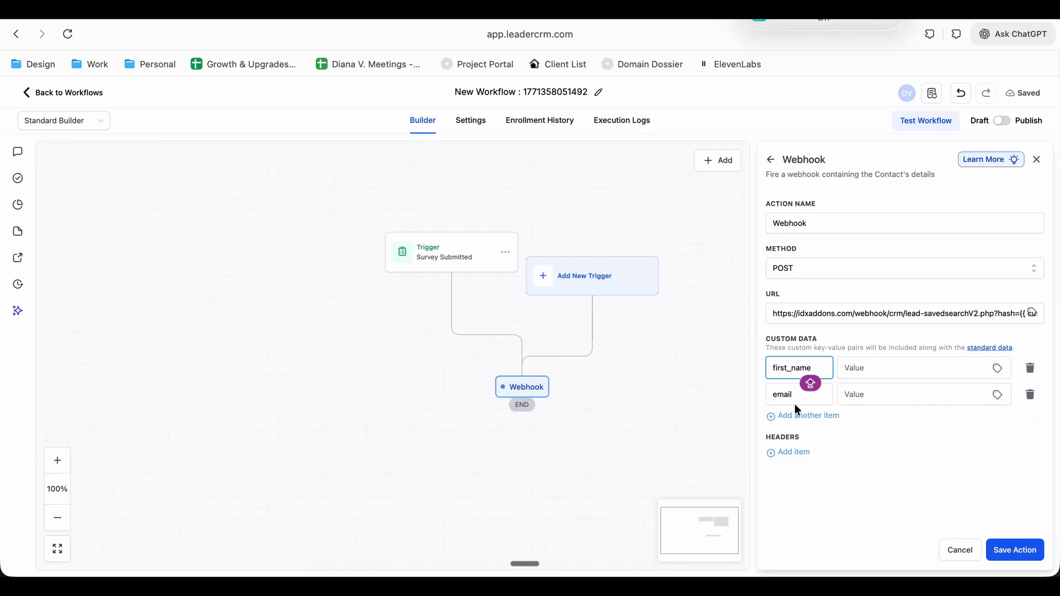
{"action": "double_click", "coordinate": [788, 403]}
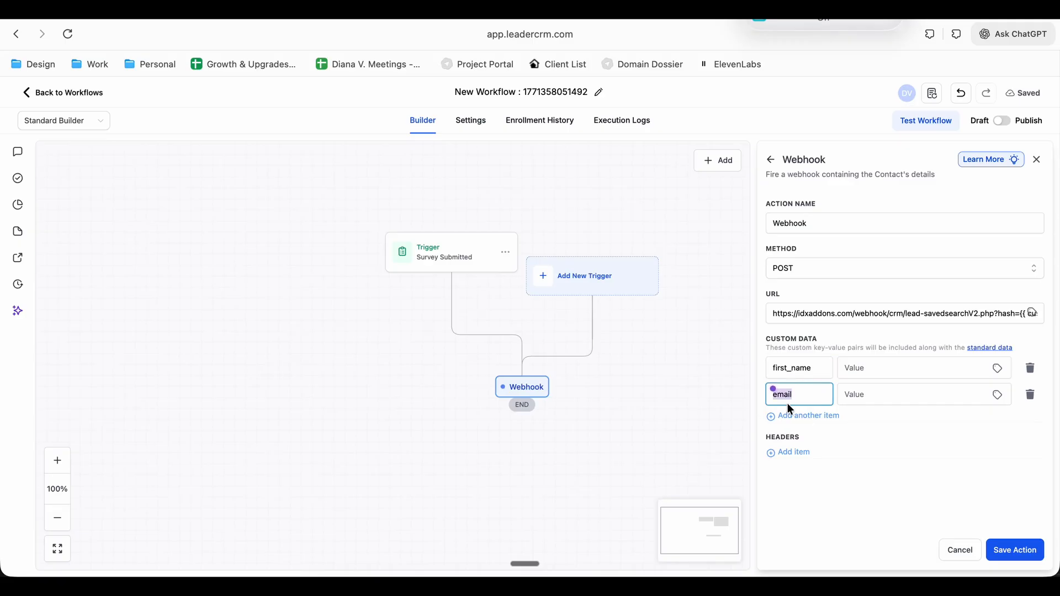
{"action": "key", "text": "super+v"}
Add two more custom data items to the webhook with the keys email and phone
{"action": "left_click", "coordinate": [788, 417]}
{"action": "left_click", "coordinate": [349, 10]}
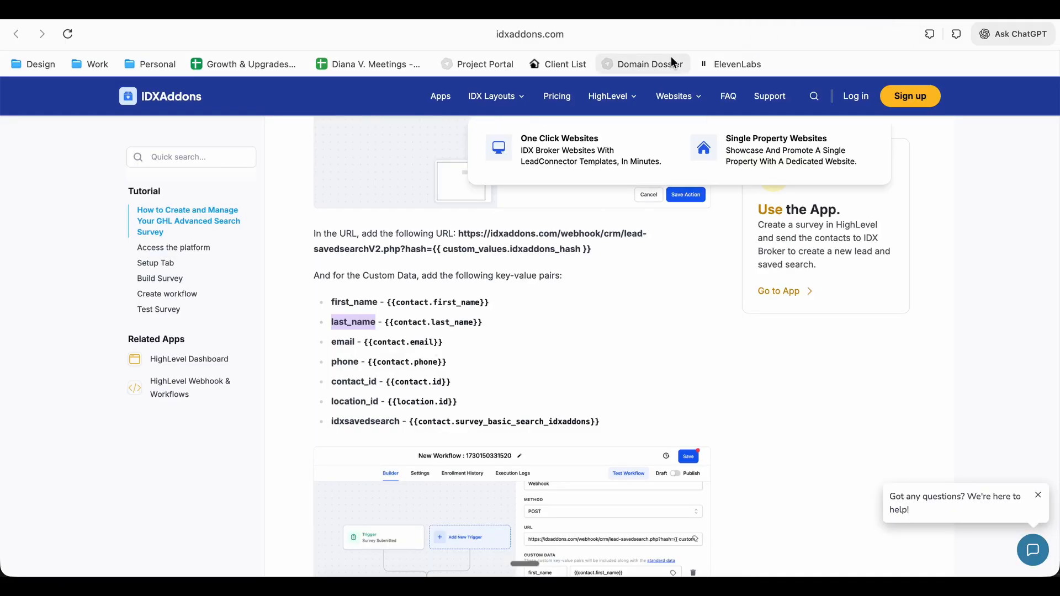
{"action": "left_click", "coordinate": [704, 10]}
{"action": "left_click", "coordinate": [778, 422]}
{"action": "type", "text": "EMAI"}
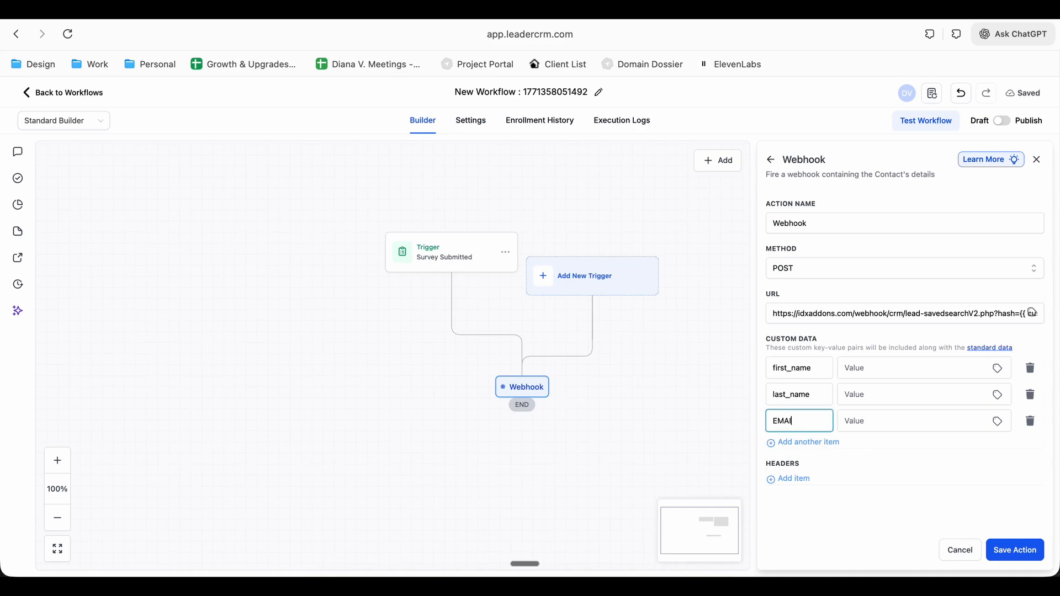
{"action": "type", "text": "L"}
{"action": "key", "text": "BackSpace"}
{"action": "key", "text": "BackSpace"}
{"action": "left_click", "coordinate": [790, 442]}
{"action": "left_click", "coordinate": [791, 442]}
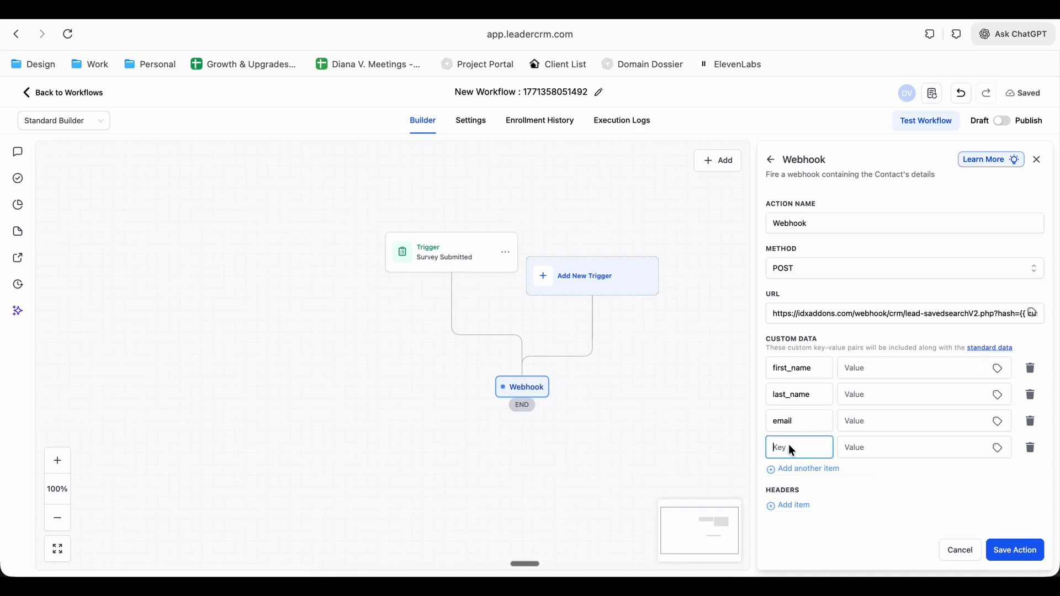
{"action": "type", "text": "phone"}
Add a webhook custom data item with the key contact_id, copied from the IDXAddons tutorial
{"action": "key", "text": "ctrl+Tab"}
{"action": "scroll", "coordinate": [459, 433], "scroll_direction": "down", "scroll_amount": 1}
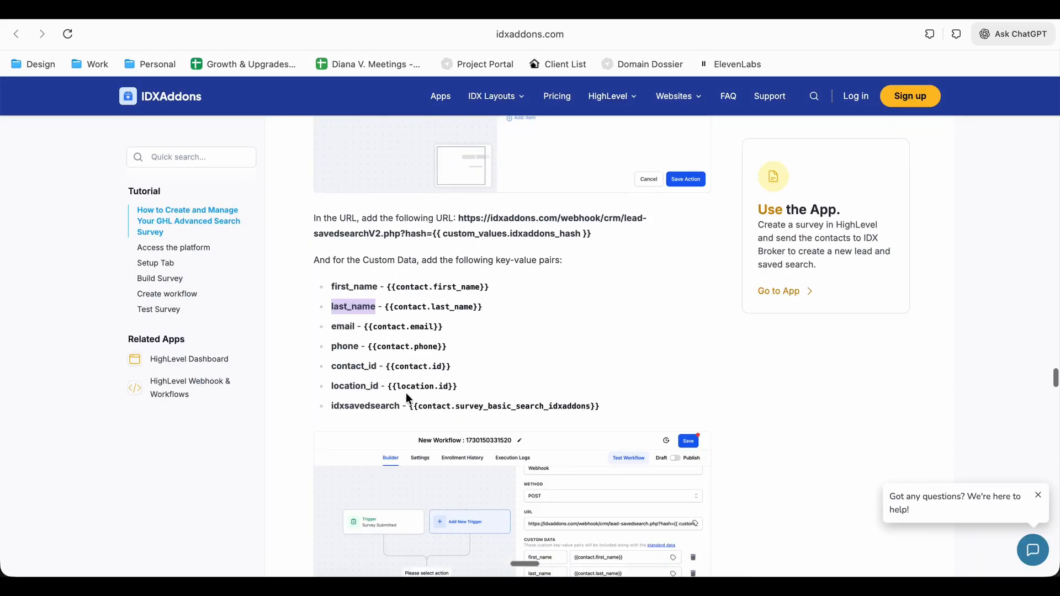
{"action": "left_click_drag", "start_coordinate": [376, 365], "coordinate": [332, 364]}
{"action": "key", "text": "super+c"}
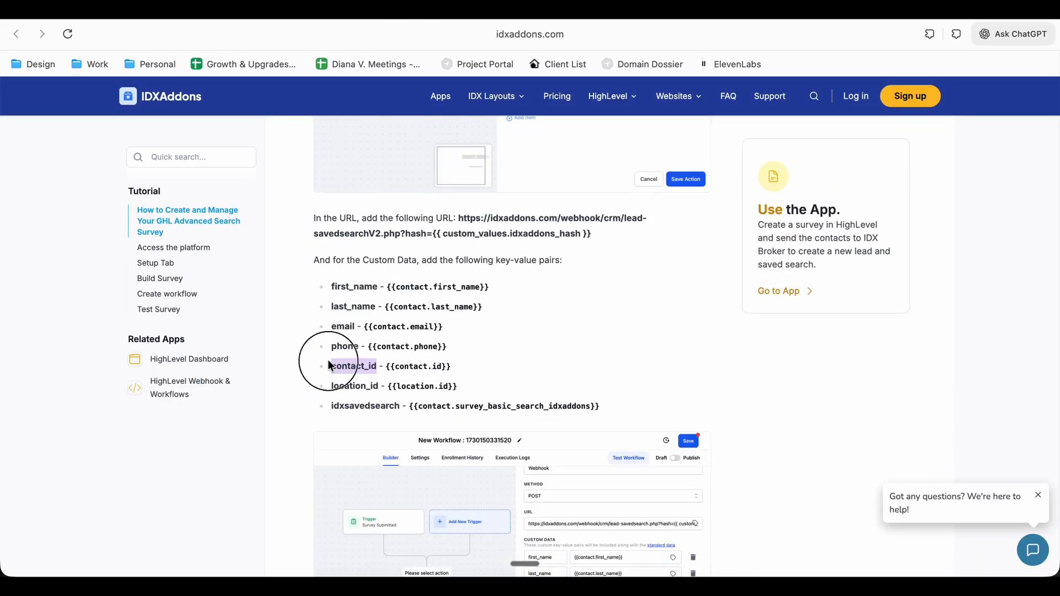
{"action": "key", "text": "ctrl+Tab"}
{"action": "left_click", "coordinate": [800, 469]}
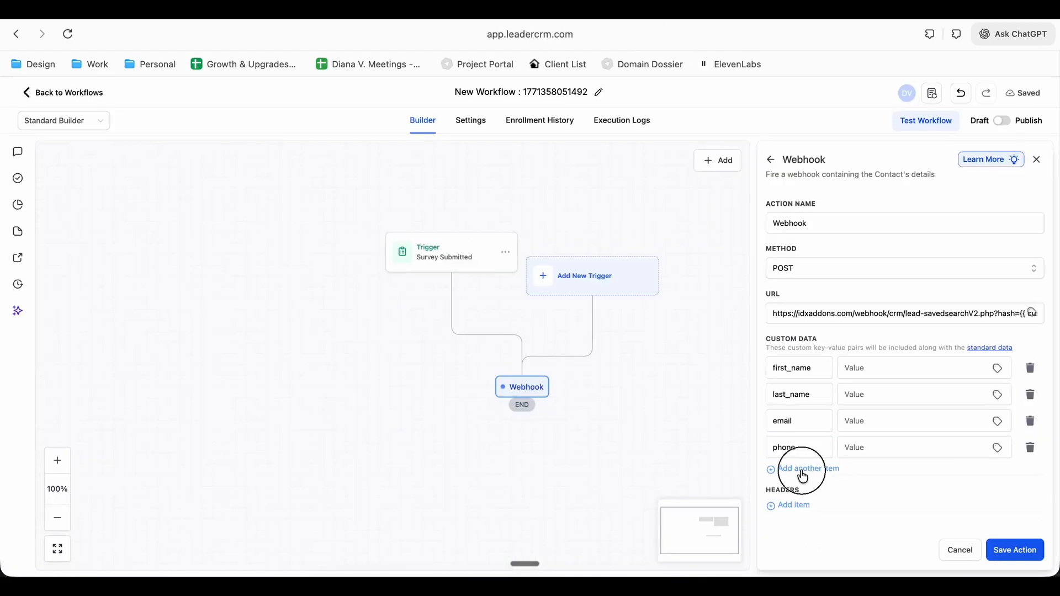
{"action": "key", "text": "super+v"}
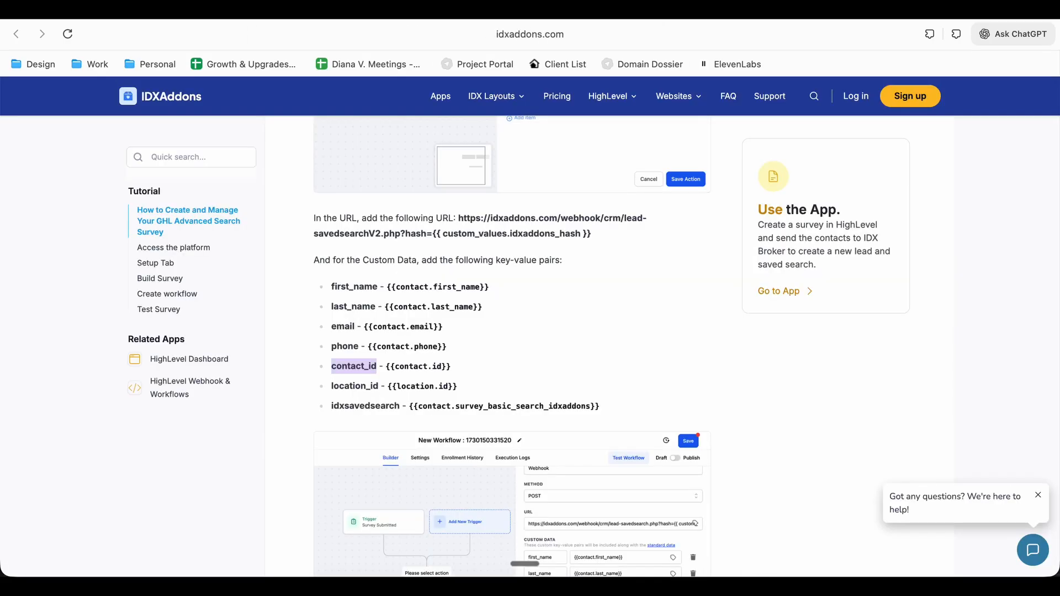
Copy the location_id key from the tutorial into a new webhook custom data item
{"action": "key", "text": "ctrl+Tab"}
{"action": "left_click_drag", "start_coordinate": [377, 387], "coordinate": [331, 386]}
{"action": "key", "text": "ctrl+c"}
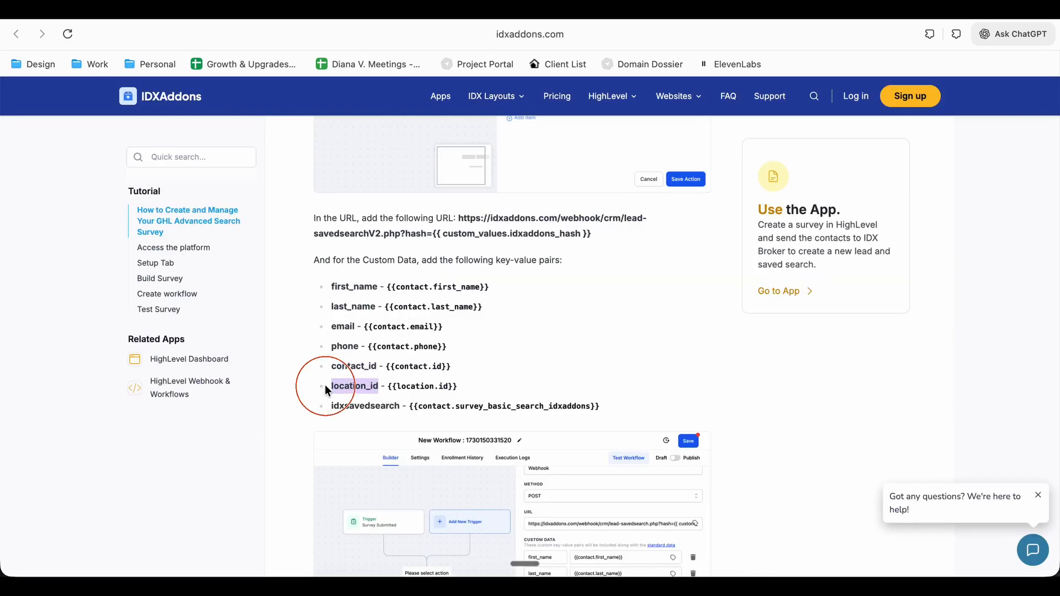
{"action": "key", "text": "ctrl+Tab"}
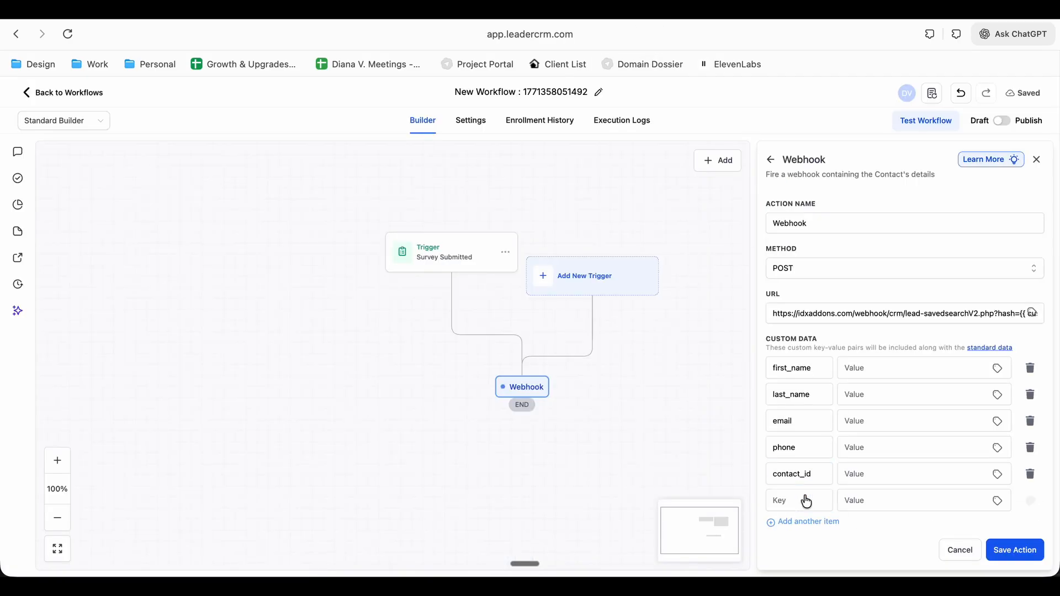
{"action": "key", "text": "ctrl+v"}
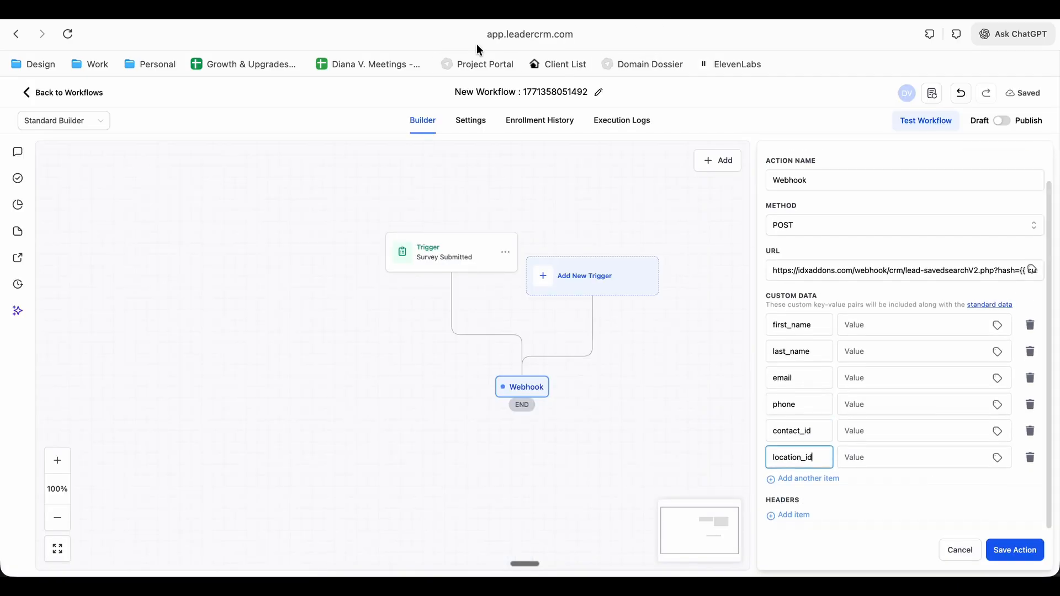
Add a final webhook custom data item with the key idxsavedsearch, copied from the tutorial
{"action": "key", "text": "ctrl+Tab"}
{"action": "left_click_drag", "start_coordinate": [399, 405], "coordinate": [331, 407]}
{"action": "key", "text": "ctrl+c"}
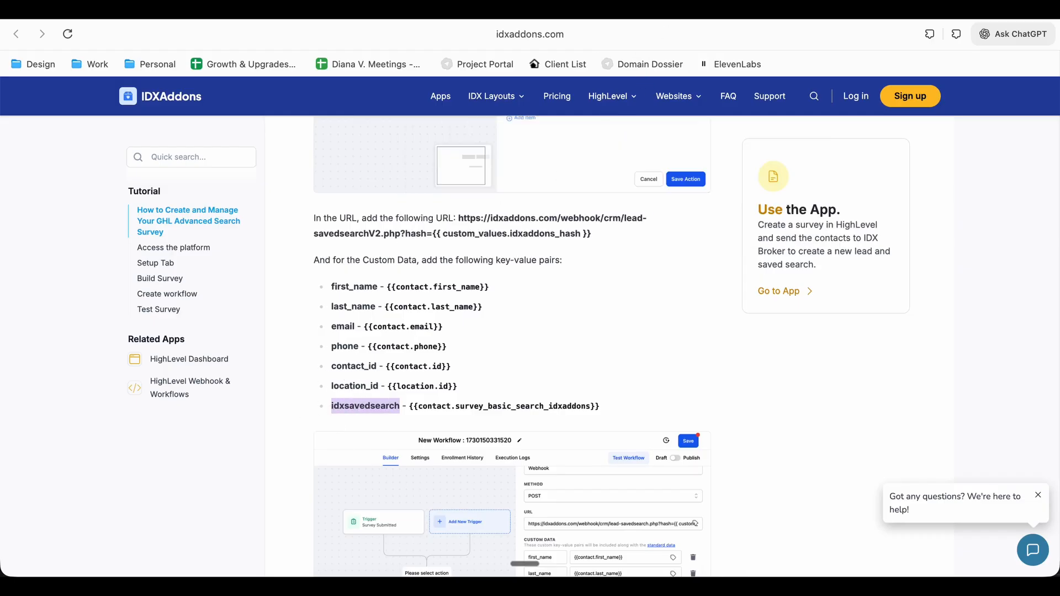
{"action": "key", "text": "ctrl+Tab"}
{"action": "left_click", "coordinate": [801, 479]}
{"action": "key", "text": "ctrl+v"}
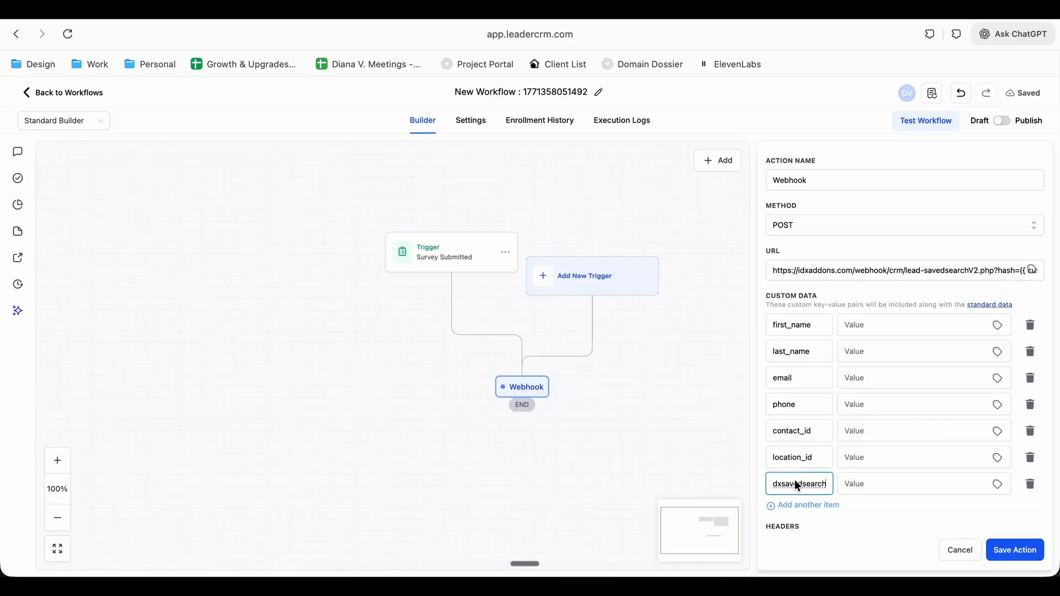
Set the value of the first_name custom data item to the contact's First Name custom value
{"action": "left_click", "coordinate": [997, 326]}
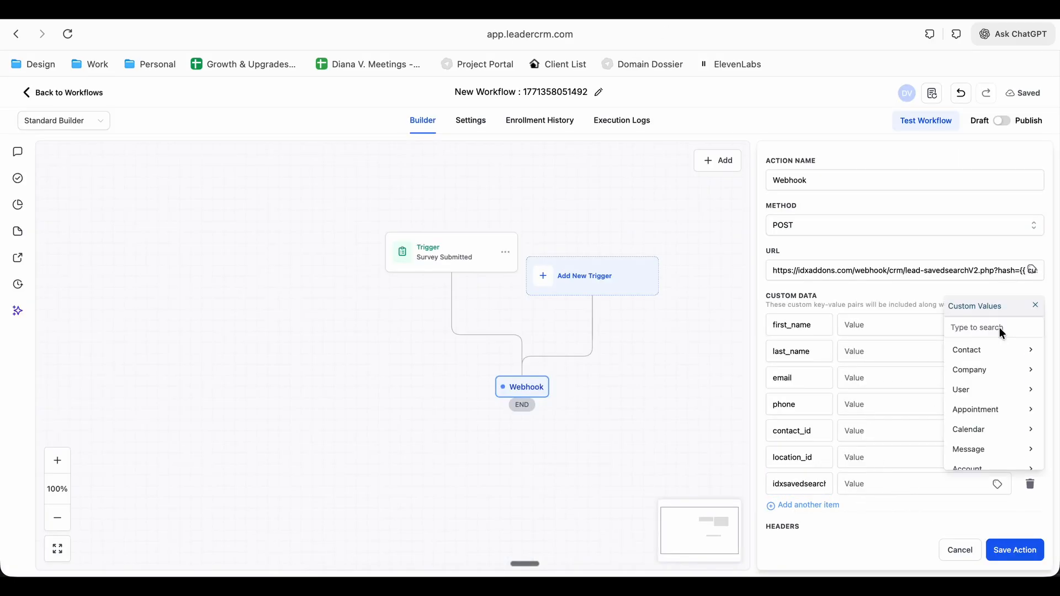
{"action": "left_click", "coordinate": [985, 349]}
{"action": "left_click", "coordinate": [990, 381]}
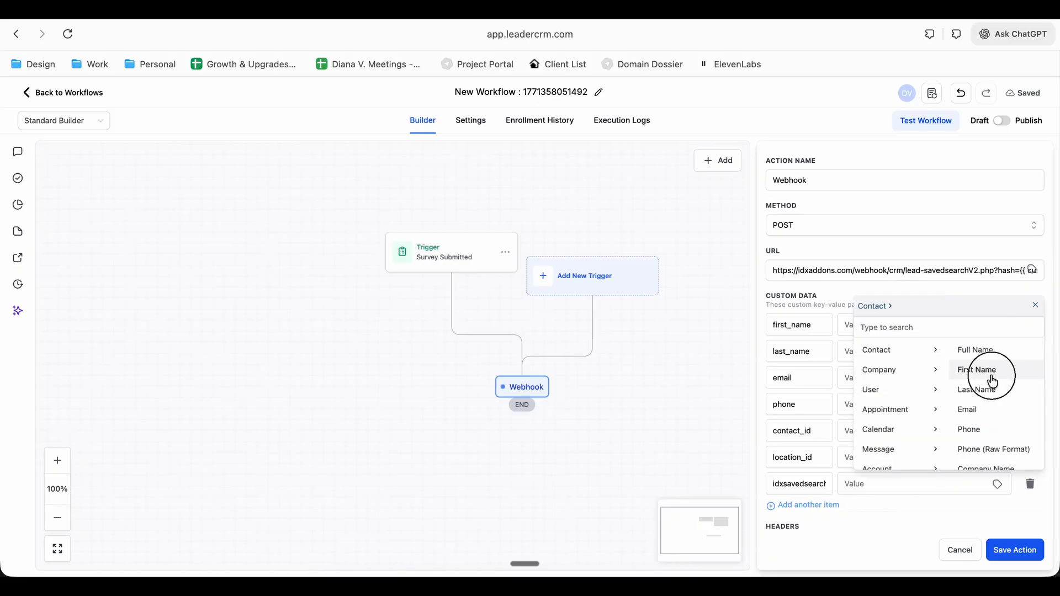
Set the value of the last_name custom data item to the contact's Last Name custom value
{"action": "left_click", "coordinate": [998, 351]}
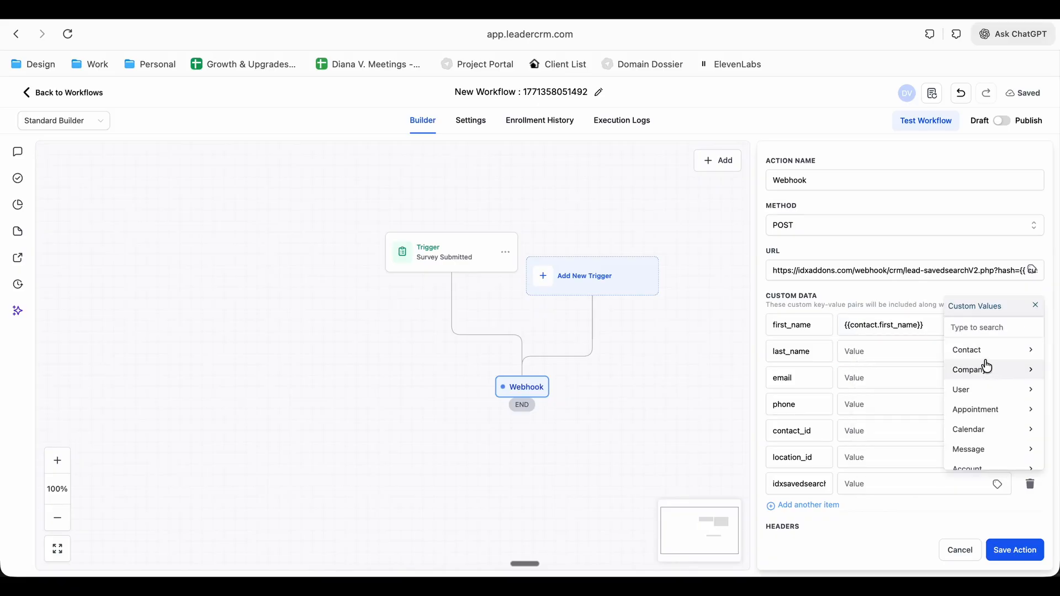
{"action": "left_click", "coordinate": [994, 354]}
{"action": "left_click", "coordinate": [989, 394]}
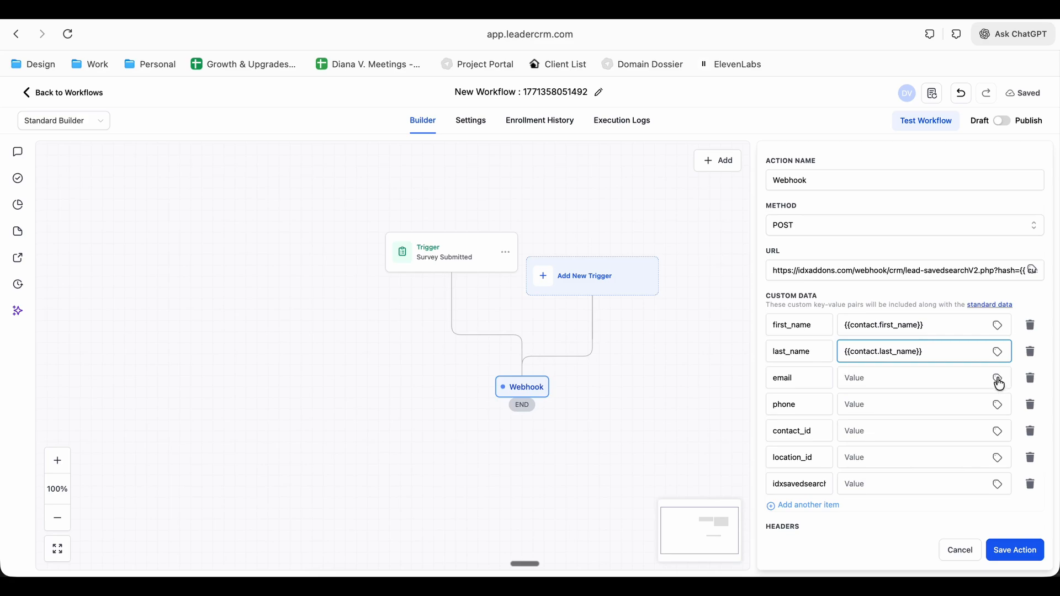
Open the custom values for the email custom data item and save the webhook action
{"action": "left_click", "coordinate": [997, 378]}
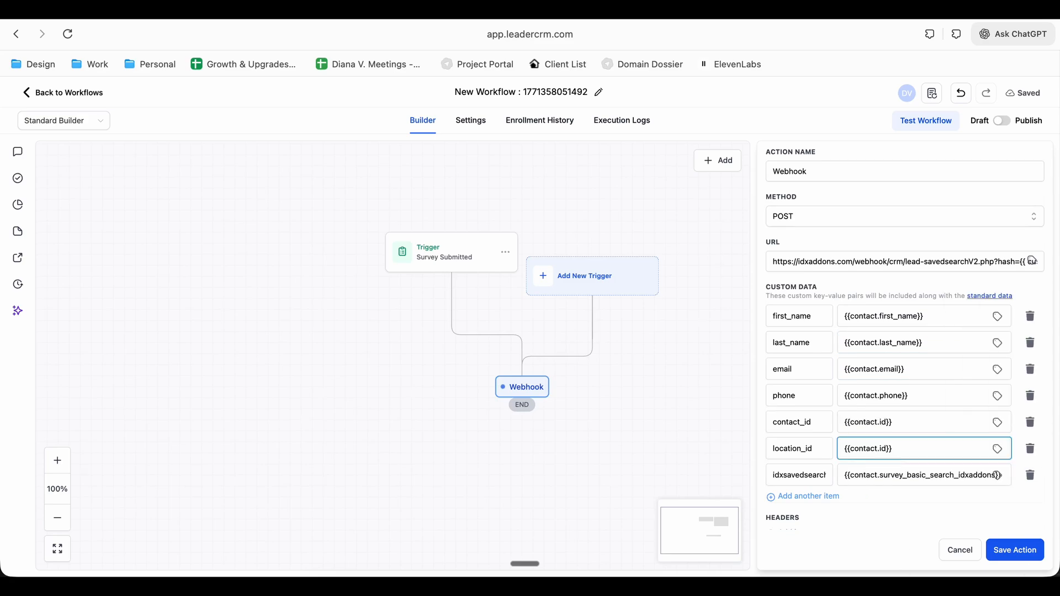
{"action": "left_click", "coordinate": [1015, 550]}
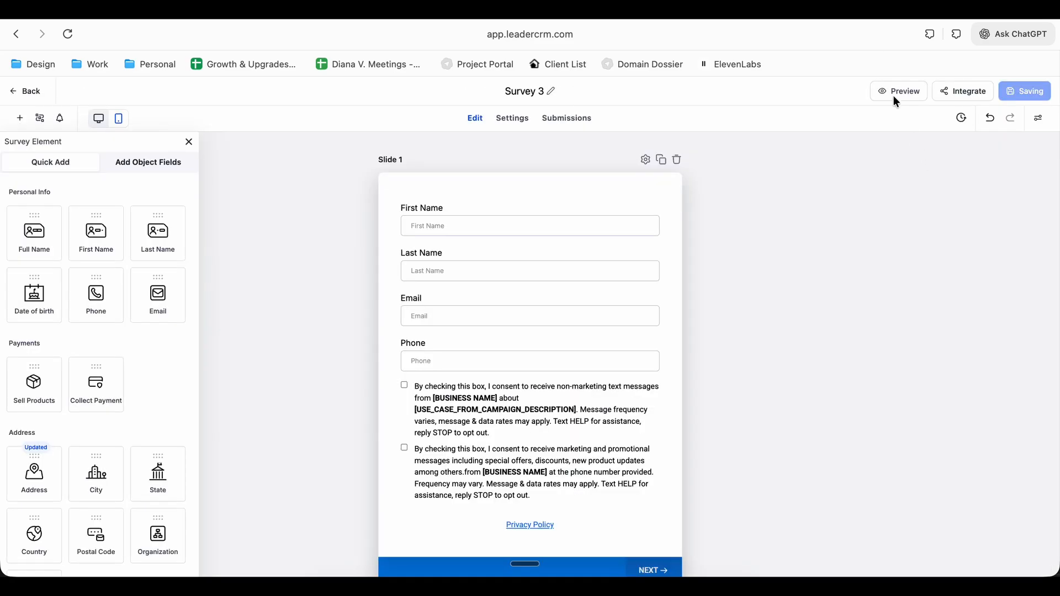
Preview Survey 3, complete its contact slide using "test" for the first and last name, and advance to the search criteria slide
{"action": "left_click", "coordinate": [892, 92]}
{"action": "key", "text": "Return"}
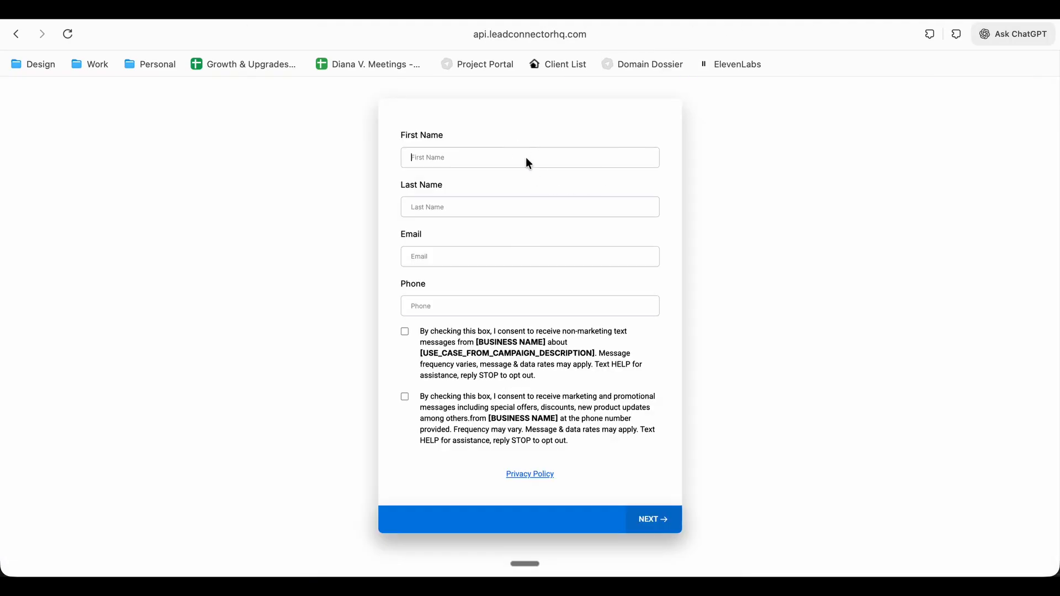
{"action": "left_click", "coordinate": [526, 158]}
{"action": "type", "text": "test"}
{"action": "left_click", "coordinate": [498, 206]}
{"action": "type", "text": "test123"}
{"action": "key", "text": "Return"}
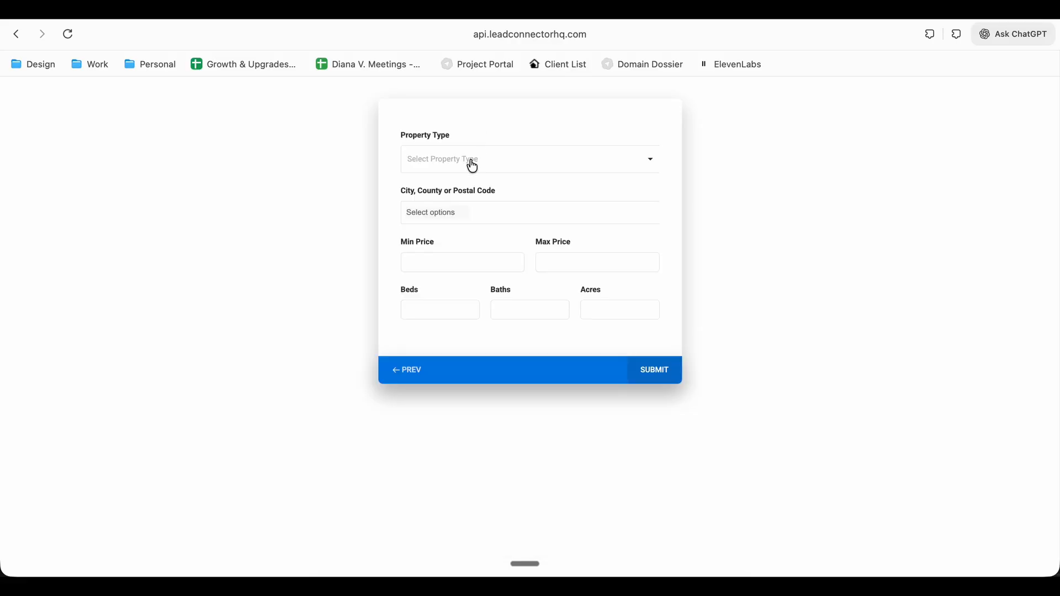
Choose CondoTown Home as the property type on the survey's second slide and submit the survey
{"action": "left_click", "coordinate": [597, 162]}
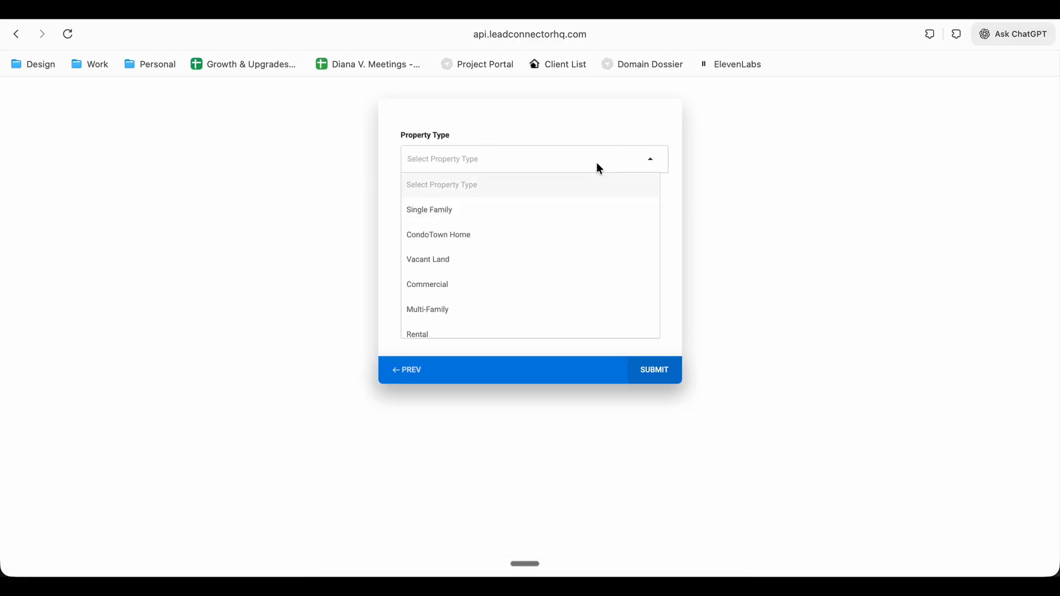
{"action": "left_click", "coordinate": [572, 236]}
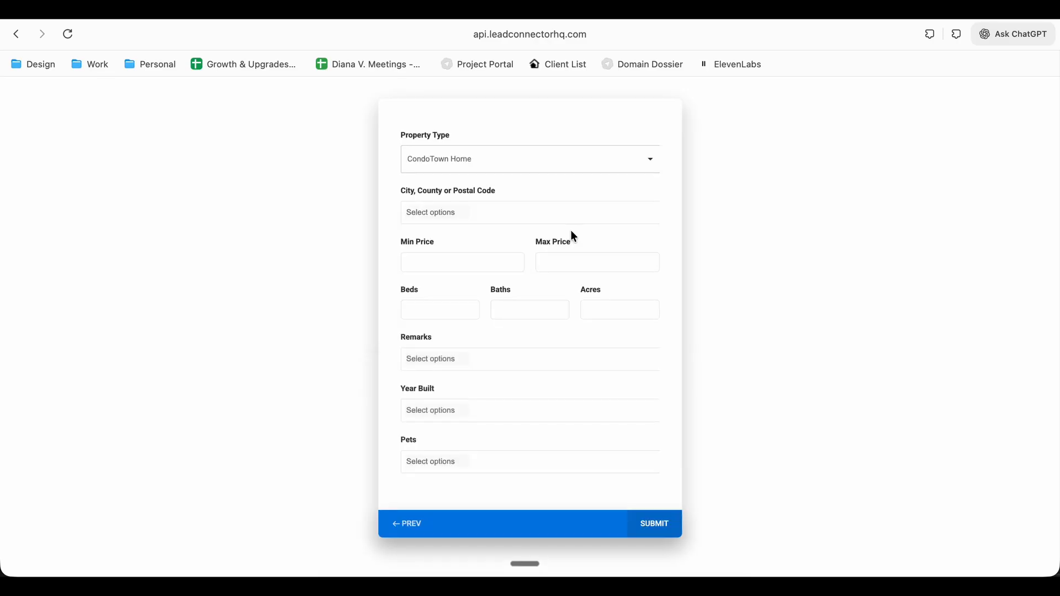
{"action": "left_click", "coordinate": [666, 521]}
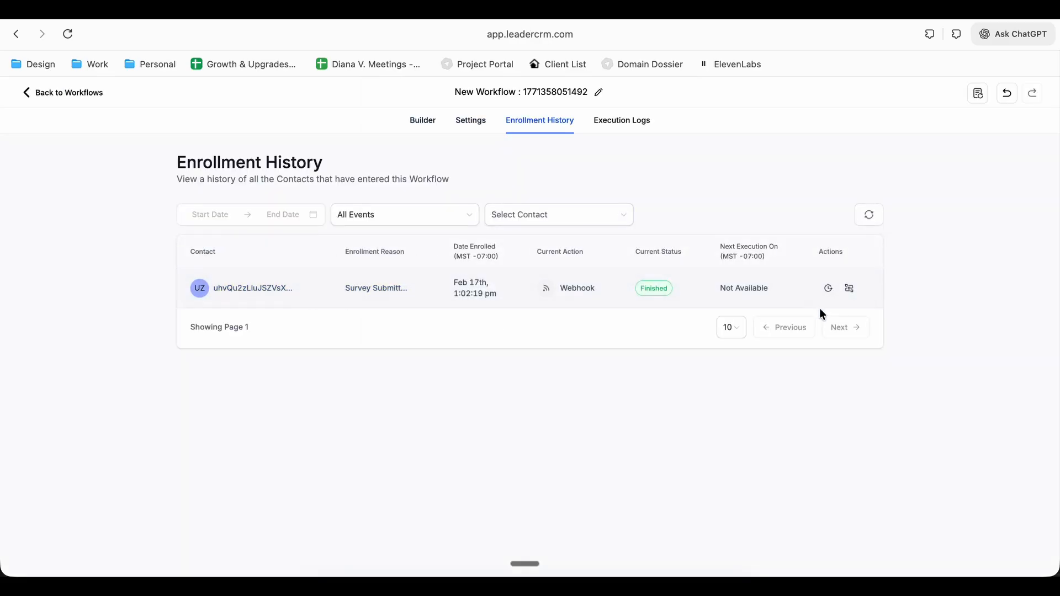
Check the survey submission's webhook entry in the enrollment history, and review the tutorial's section on the resulting IDX Broker lead and saved search
{"action": "left_click", "coordinate": [568, 288]}
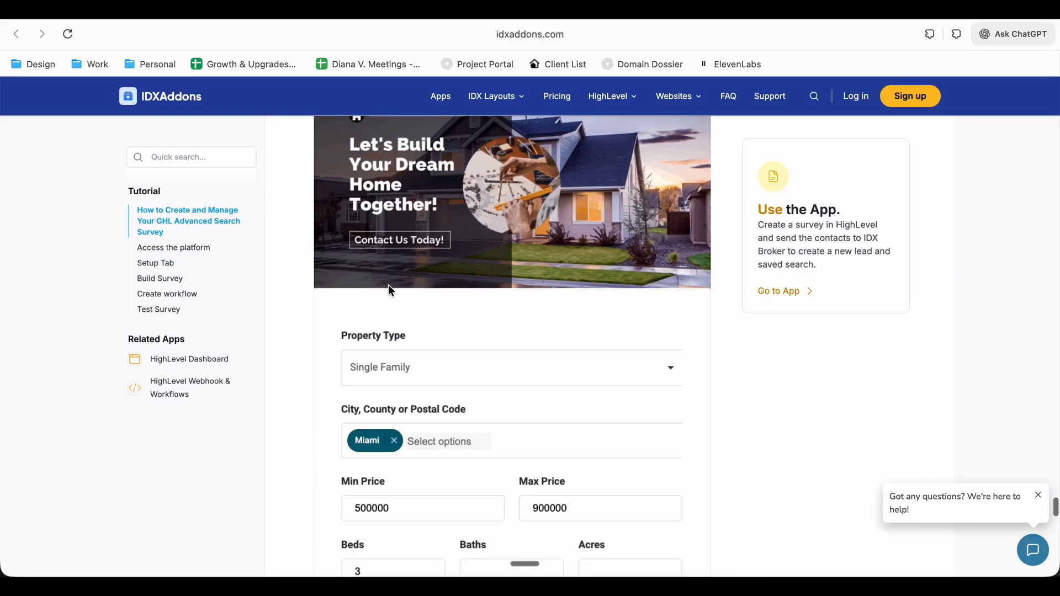
{"action": "scroll", "coordinate": [389, 288], "scroll_direction": "down", "scroll_amount": 1}
{"action": "scroll", "coordinate": [388, 287], "scroll_direction": "down", "scroll_amount": 15}
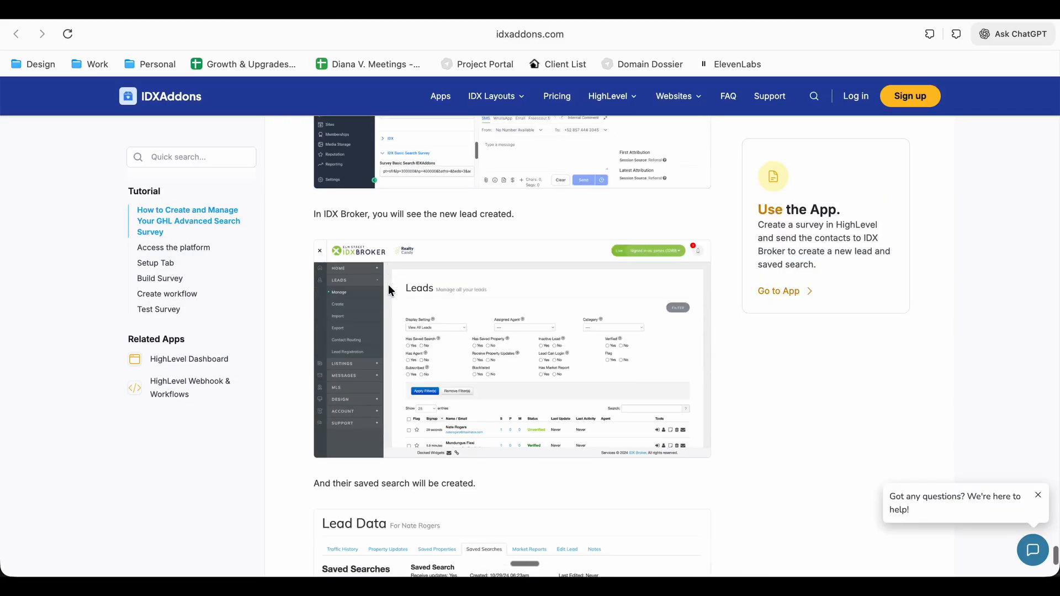
{"action": "scroll", "coordinate": [388, 283], "scroll_direction": "down", "scroll_amount": 4}
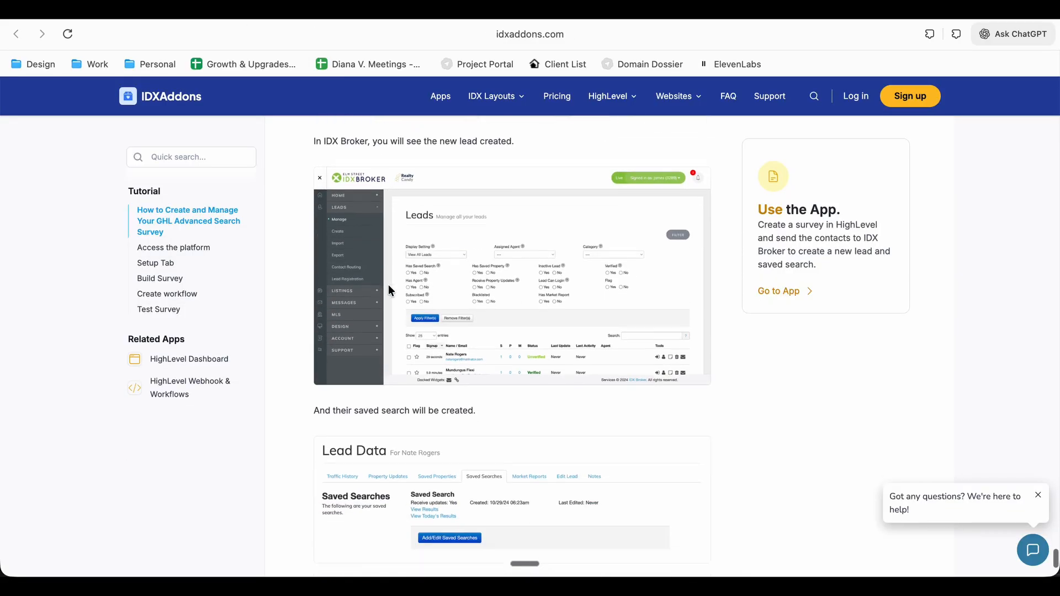
{"action": "left_click_drag", "start_coordinate": [314, 296], "coordinate": [483, 313]}
{"action": "scroll", "coordinate": [485, 375], "scroll_direction": "up", "scroll_amount": 3}
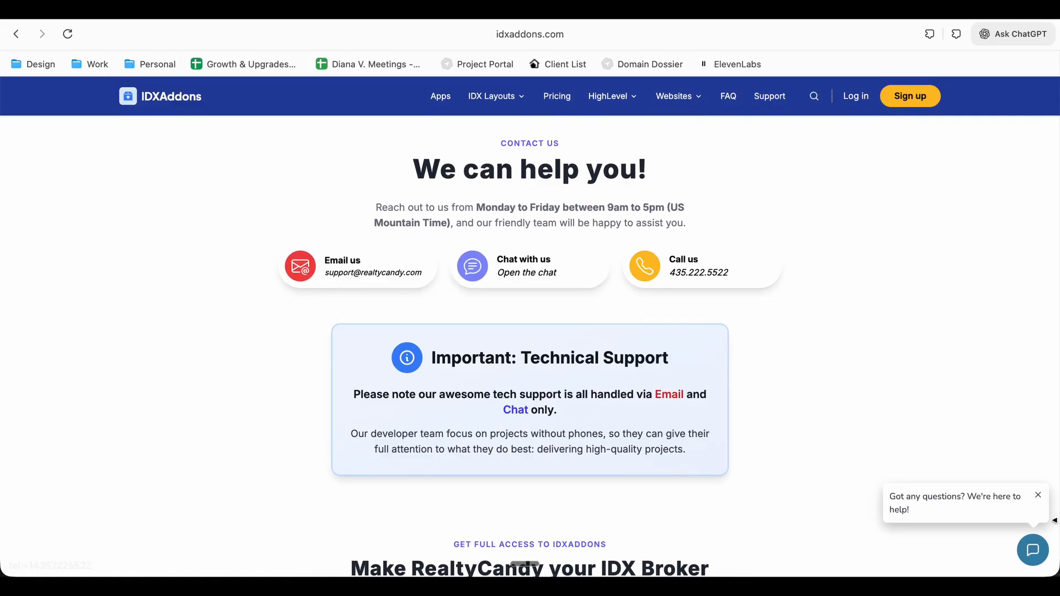
View the support chat's contact form on the IDXAddons contact page and collapse the chat
{"action": "left_click", "coordinate": [1042, 546]}
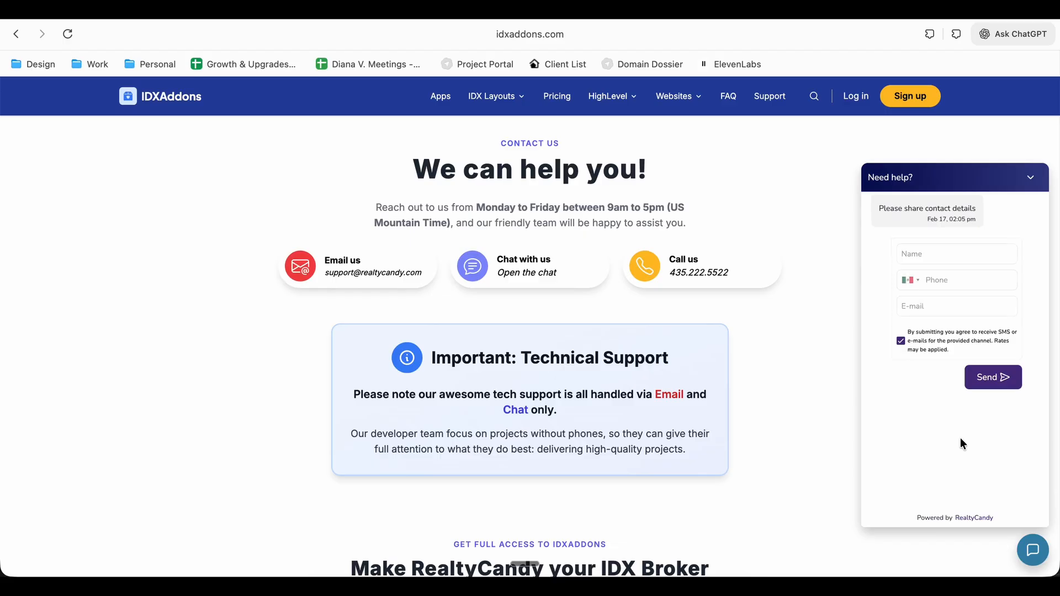
{"action": "left_click", "coordinate": [1030, 177]}
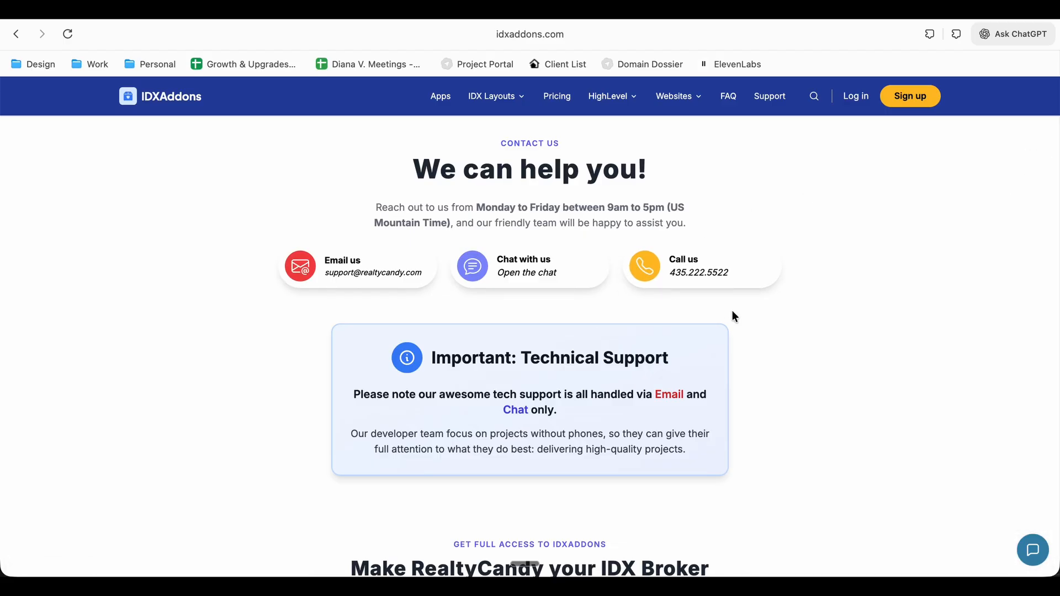